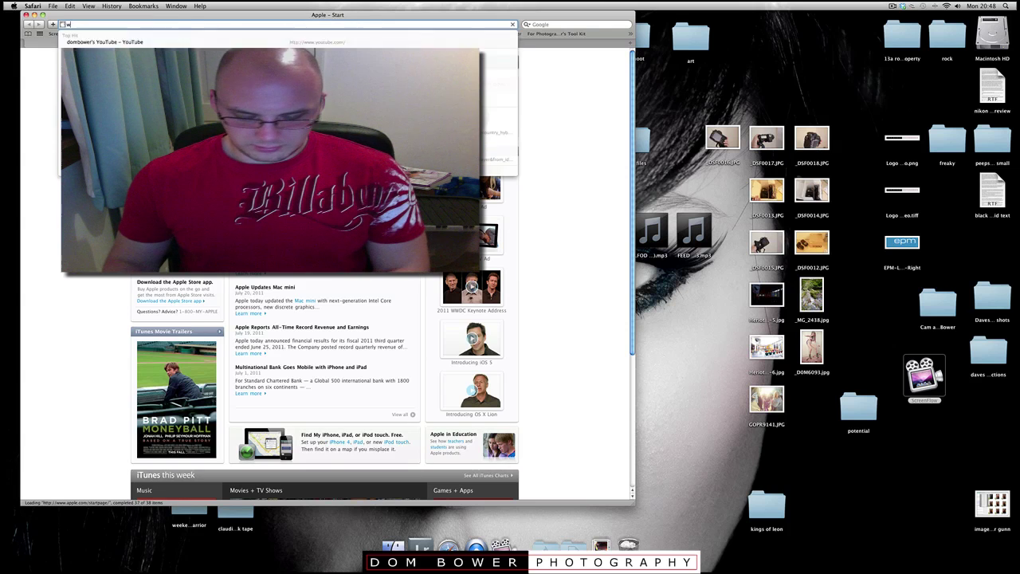
type("www.dombower")
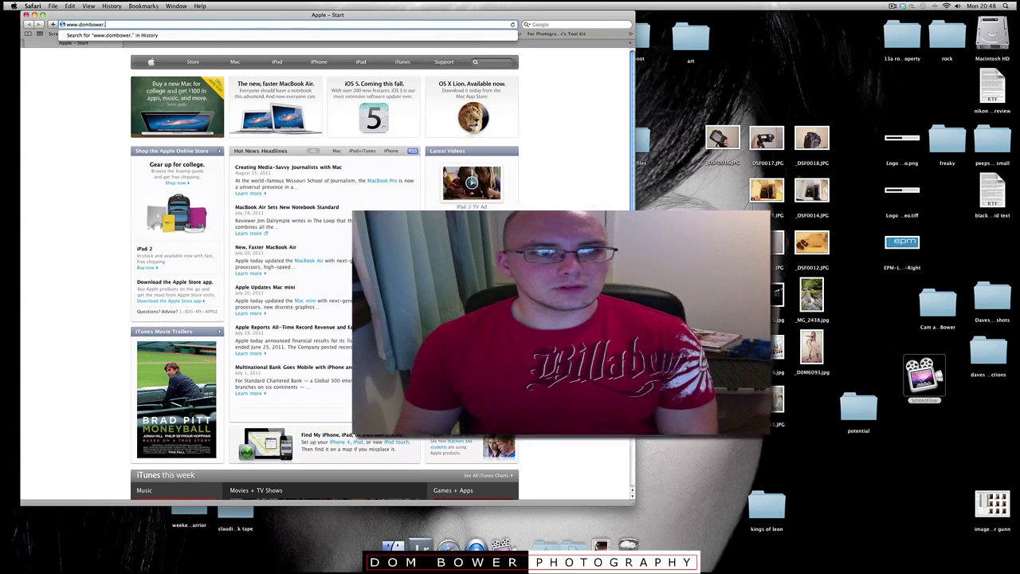
type(".com")
key("Return")
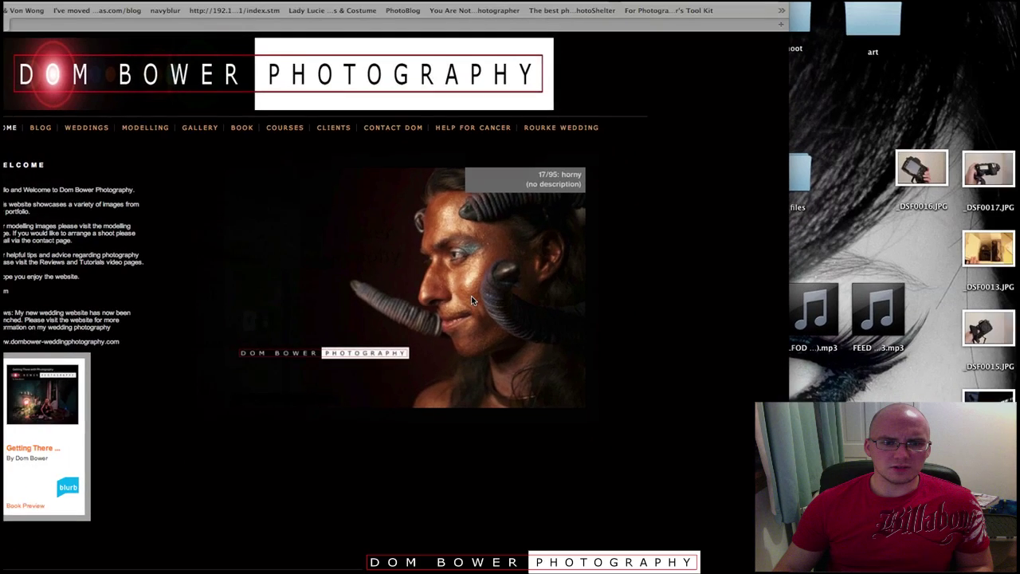
- Open the Blog page, then the Facebook group in a second window on the right half
left_click(69, 143)
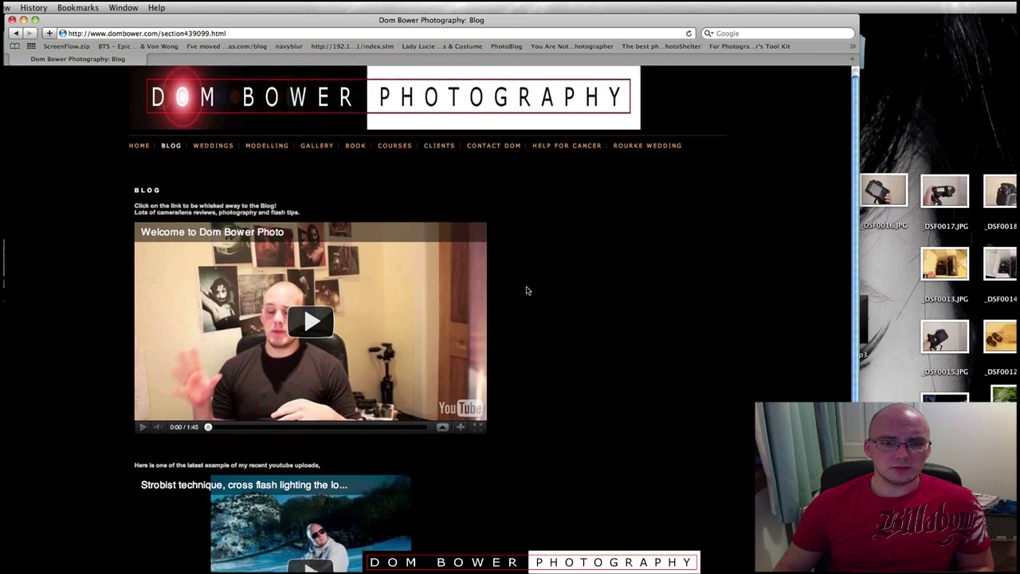
scroll(526, 290, "down", 5)
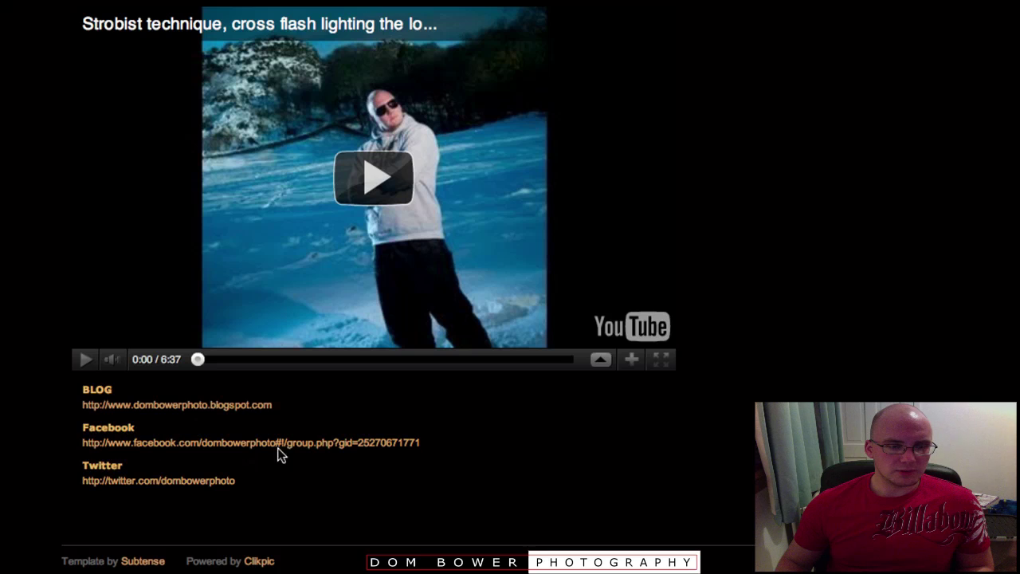
left_click(338, 451)
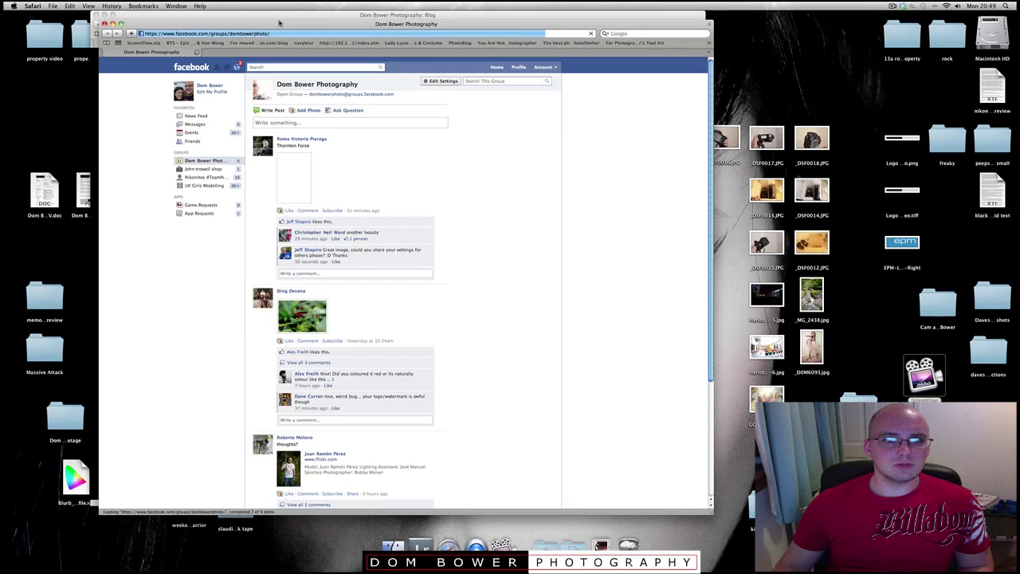
left_click_drag(274, 24, 1016, 23)
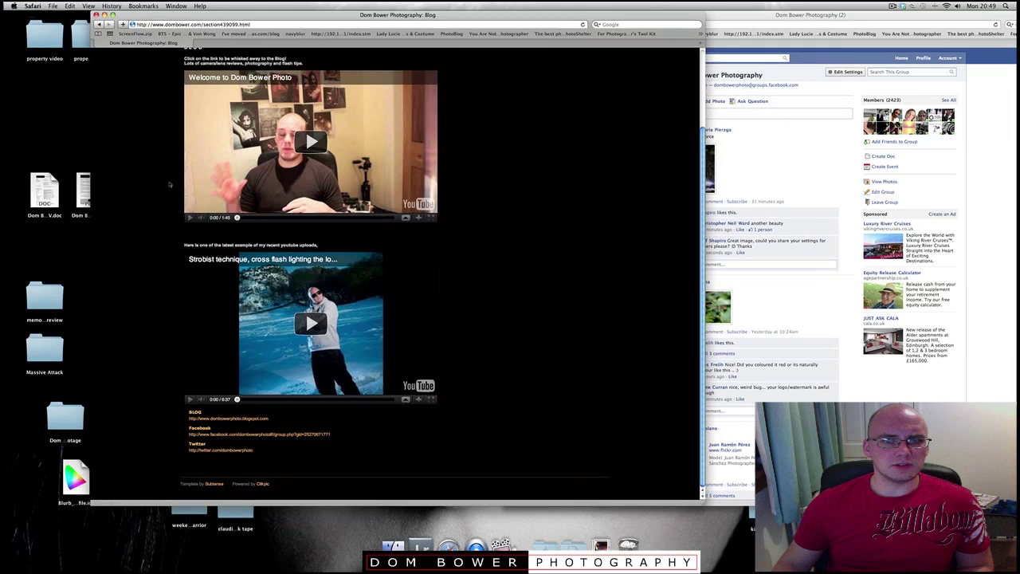
scroll(389, 192, "up", 3)
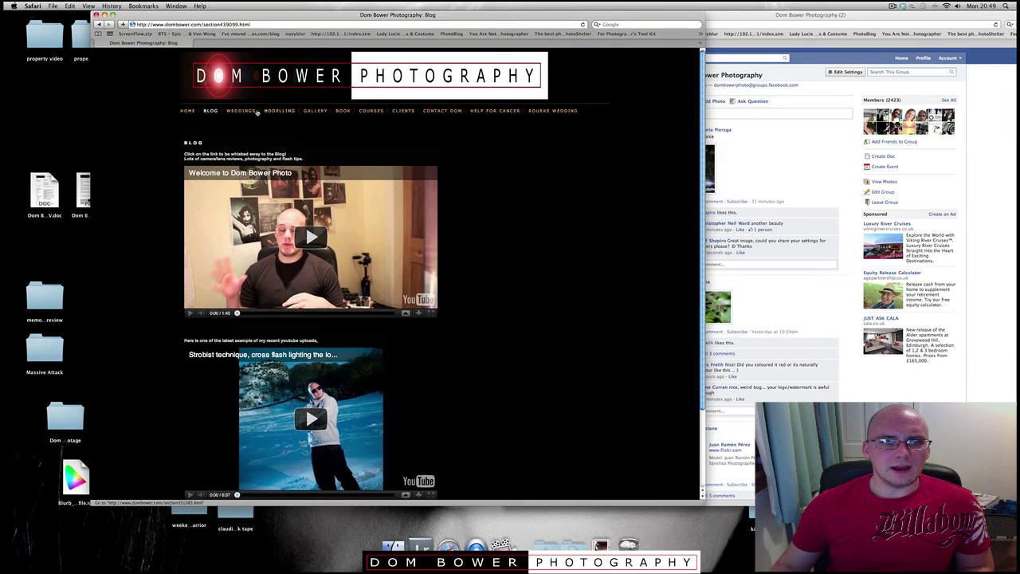
- Visit the Weddings page, then browse the Modelling gallery's model portfolios and price list
left_click(245, 112)
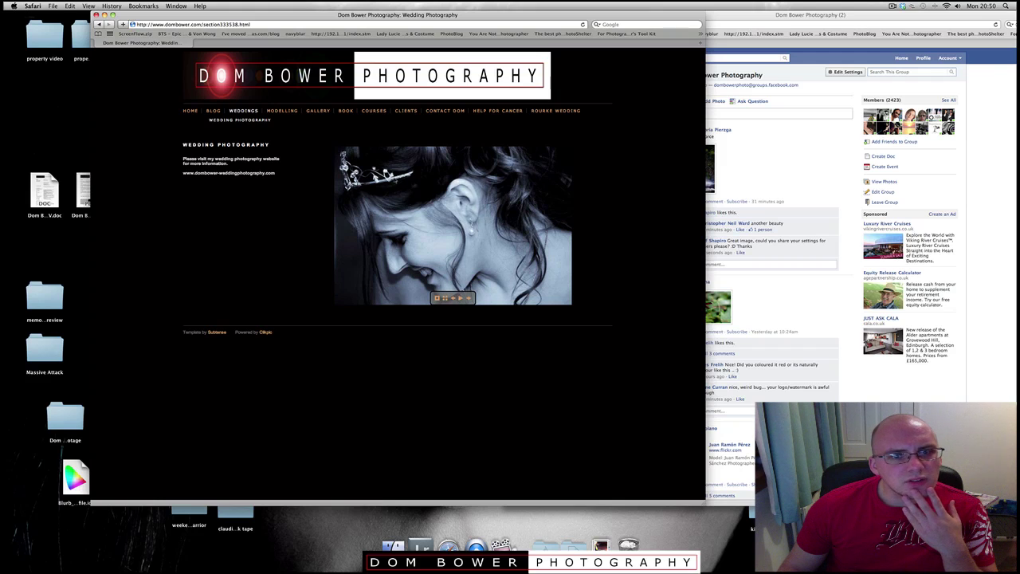
left_click(282, 112)
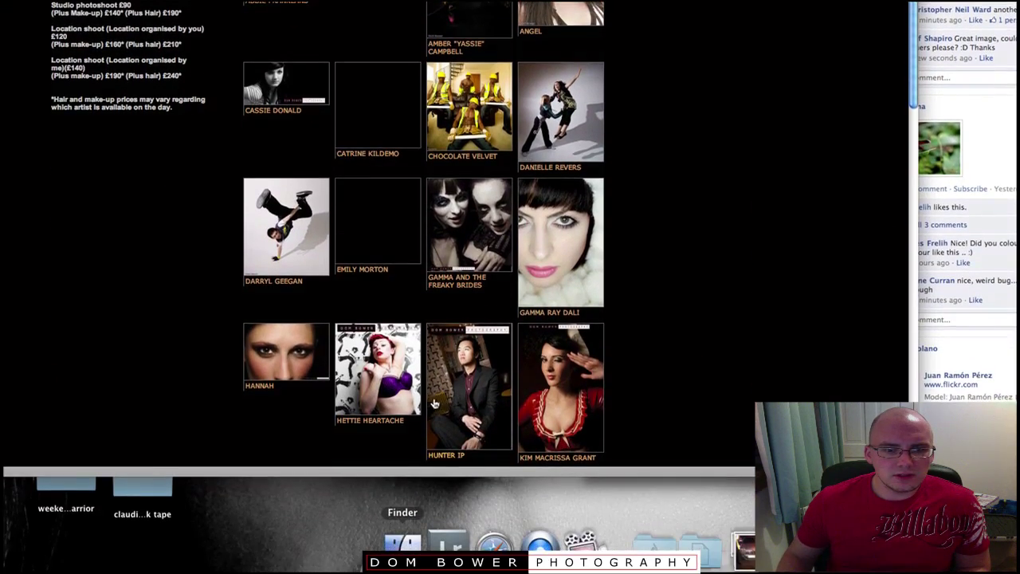
scroll(604, 371, "down", 2)
scroll(604, 373, "down", 3)
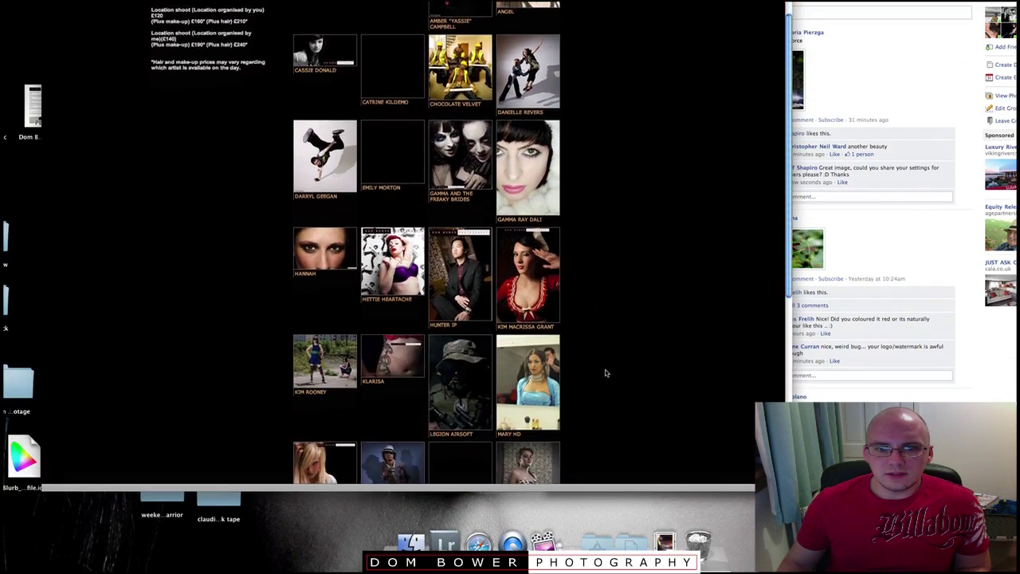
scroll(605, 373, "down", 5)
scroll(605, 373, "down", 1)
scroll(605, 373, "down", 3)
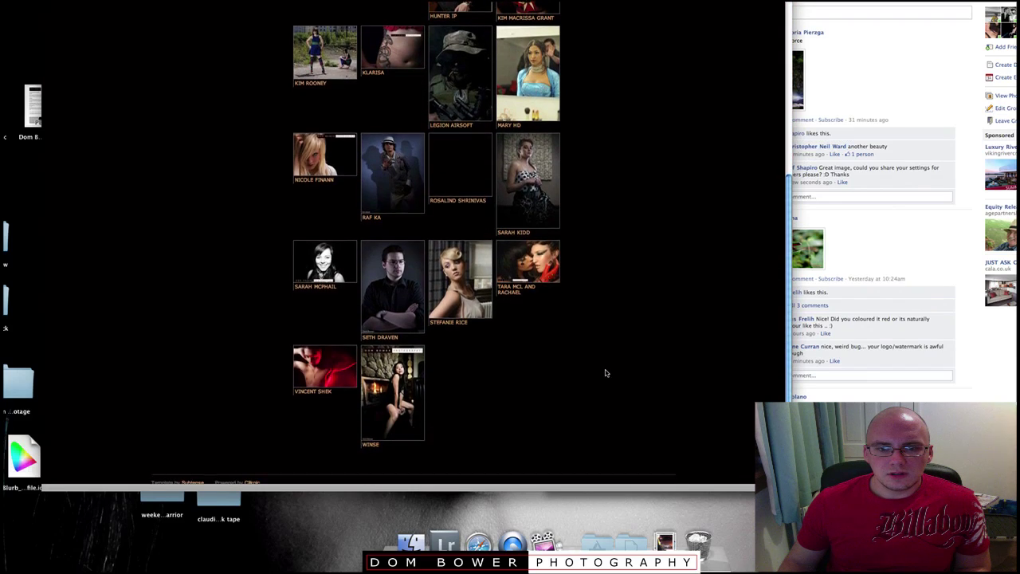
scroll(604, 373, "up", 5)
scroll(605, 373, "up", 4)
scroll(605, 373, "up", 3)
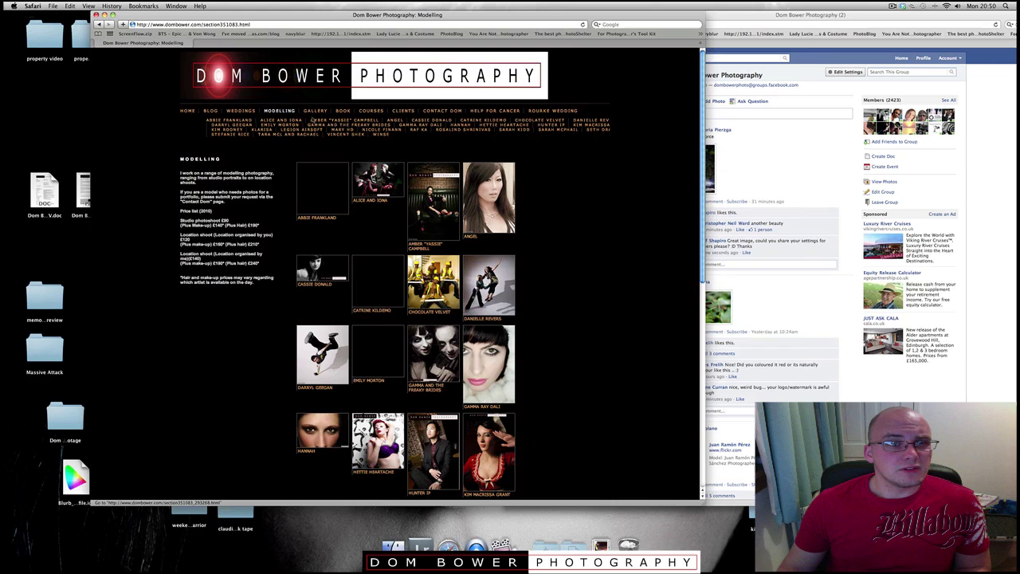
- Open the Gallery page and its empty Torture Garden gallery, shifting the window left
left_click(314, 112)
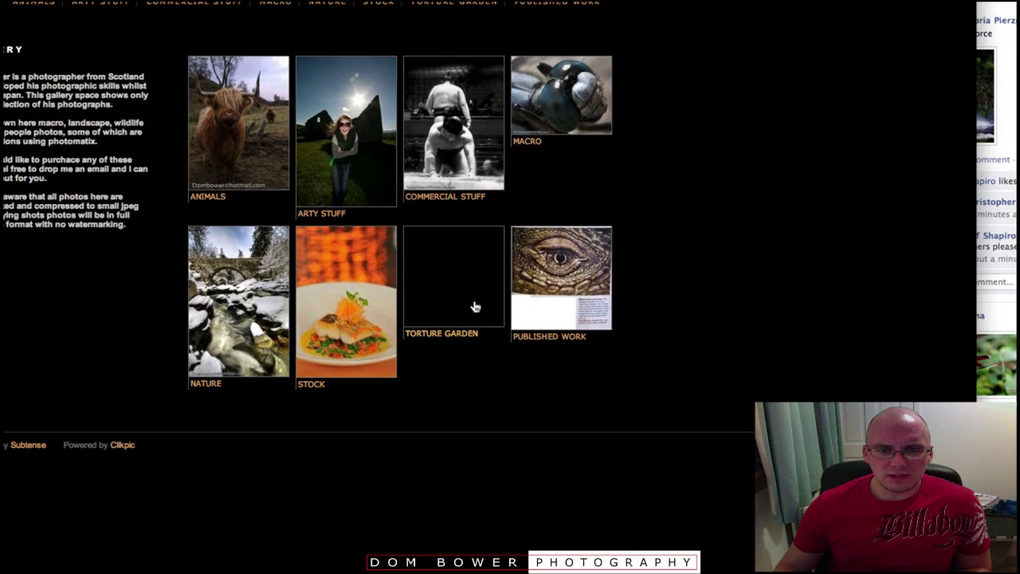
left_click(474, 307)
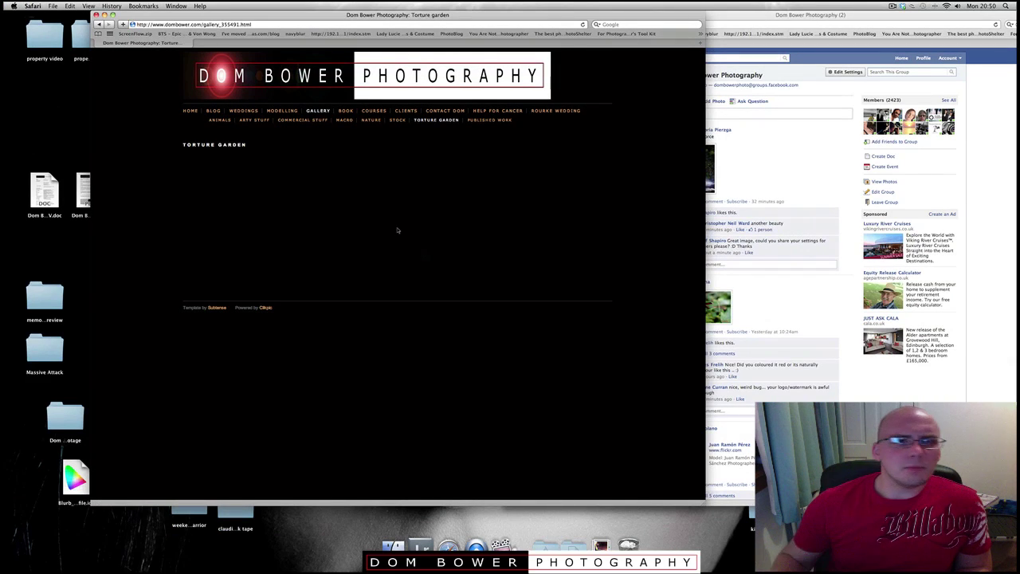
left_click_drag(398, 16, 324, 15)
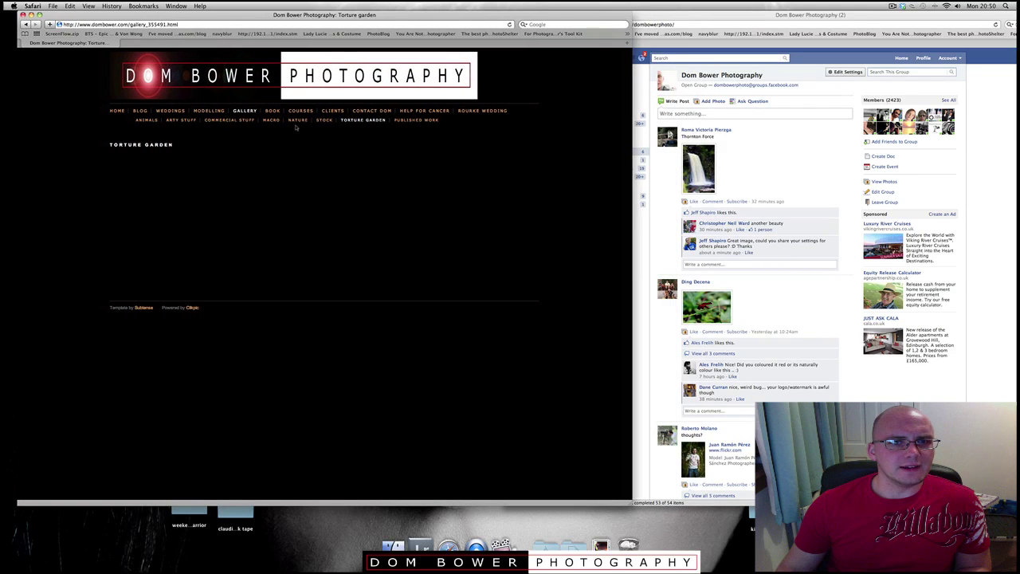
left_click(278, 25)
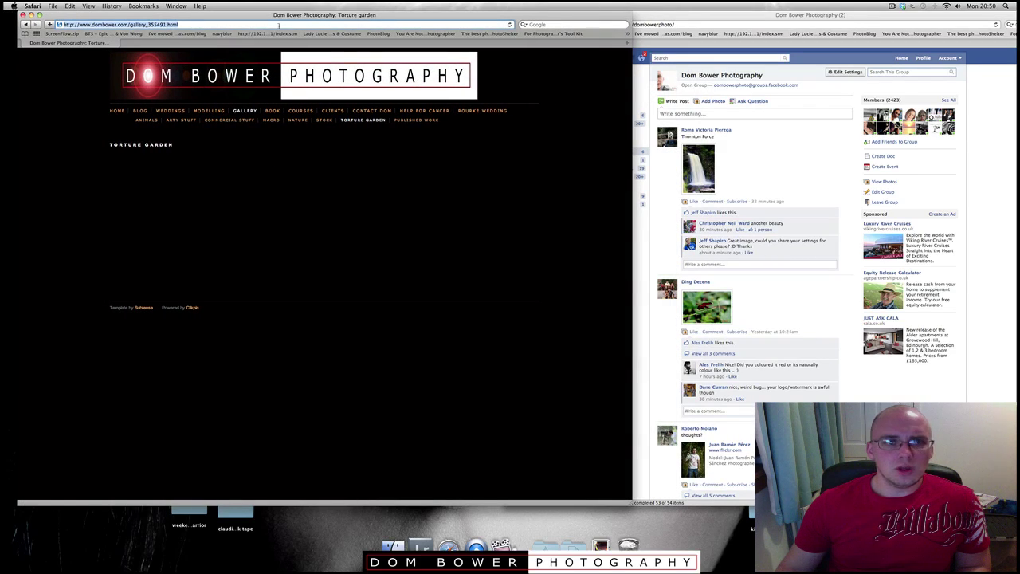
key("super+alt+1")
type("www.clikpic.com")
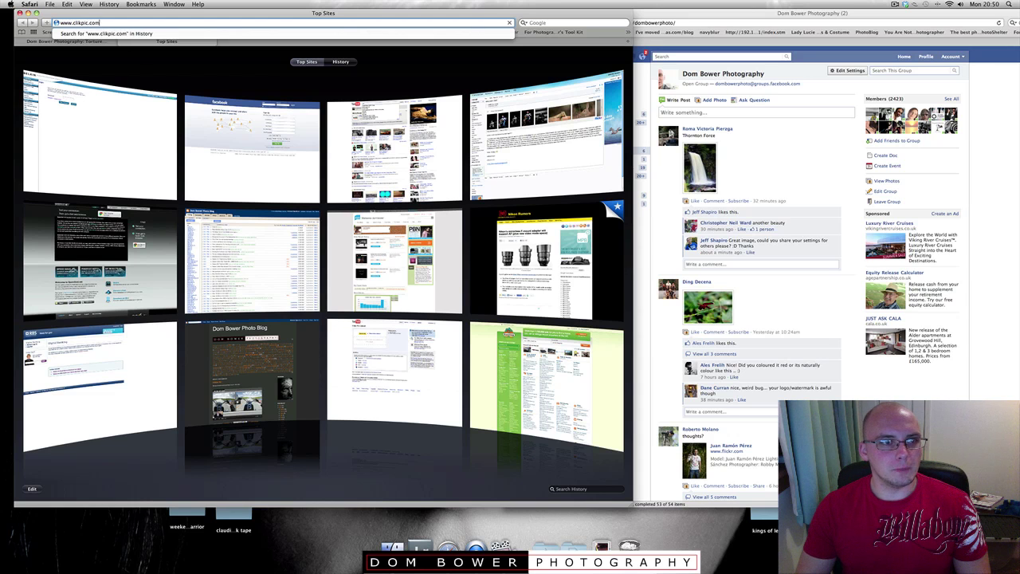
key("Return")
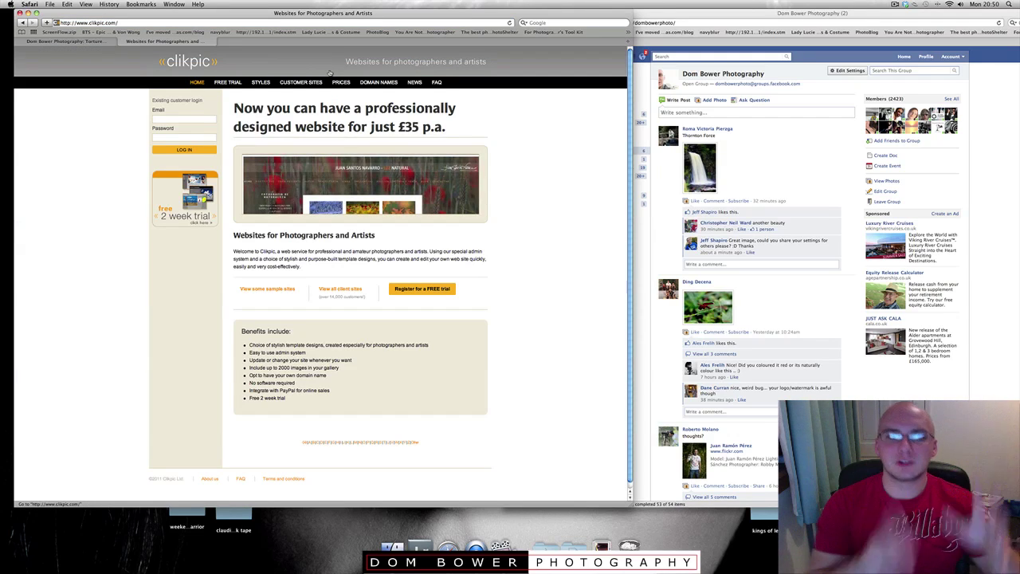
- Log in to Clikpic with the account email and password, dismissing the Messages help note
left_click(202, 117)
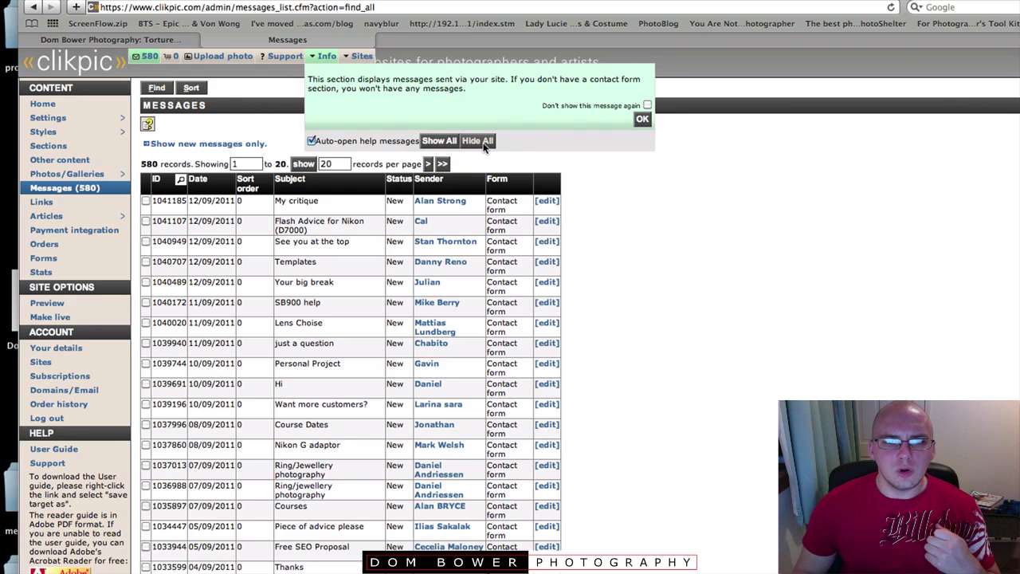
left_click(643, 119)
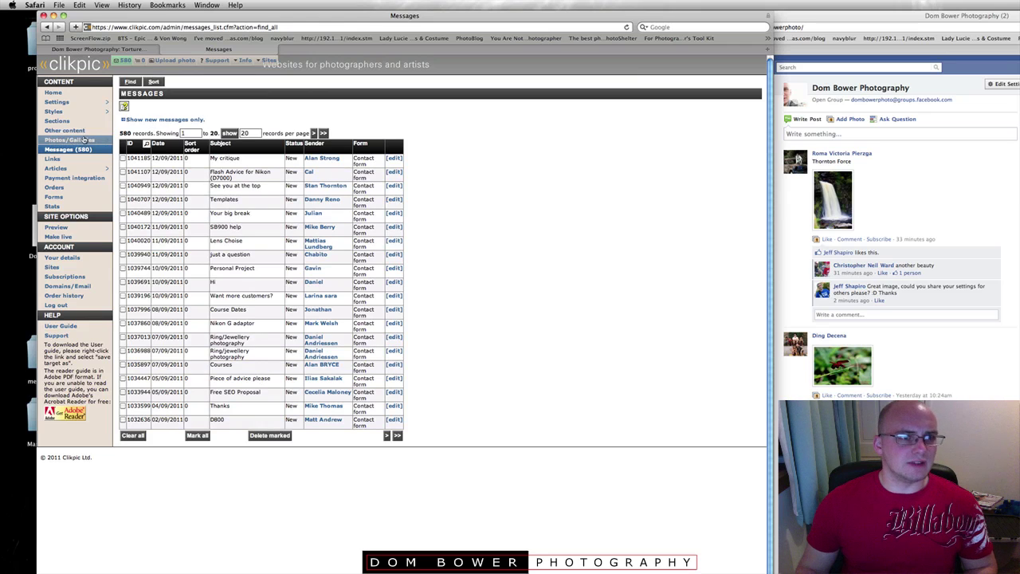
- View the Site details settings, dismissing the META tags help note
left_click(58, 102)
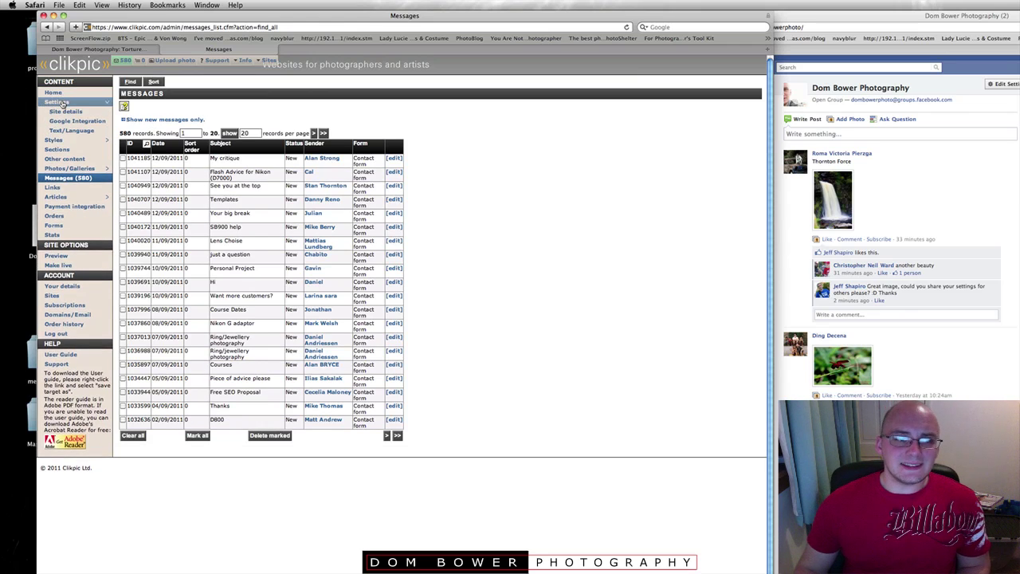
left_click(70, 112)
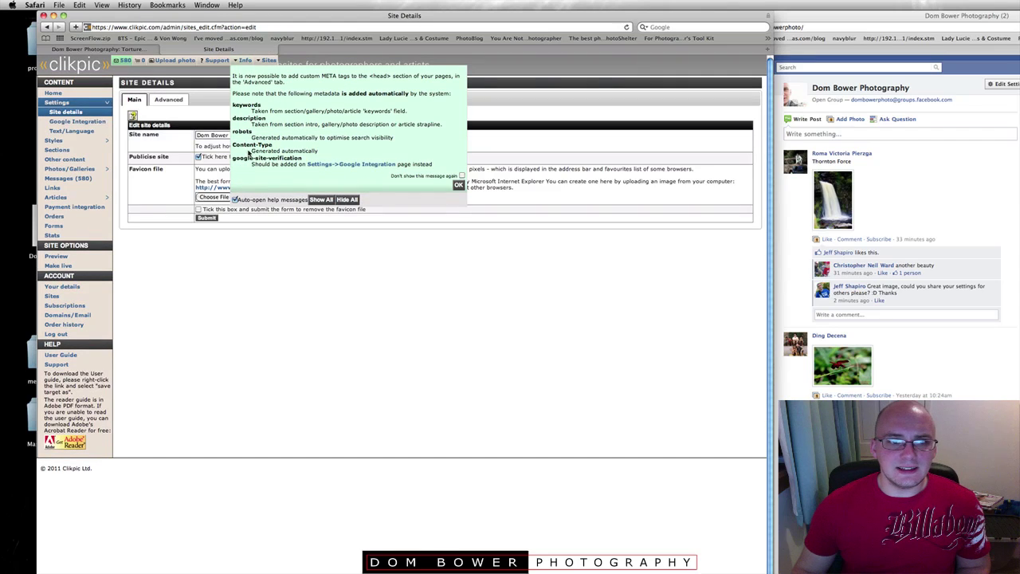
left_click(459, 184)
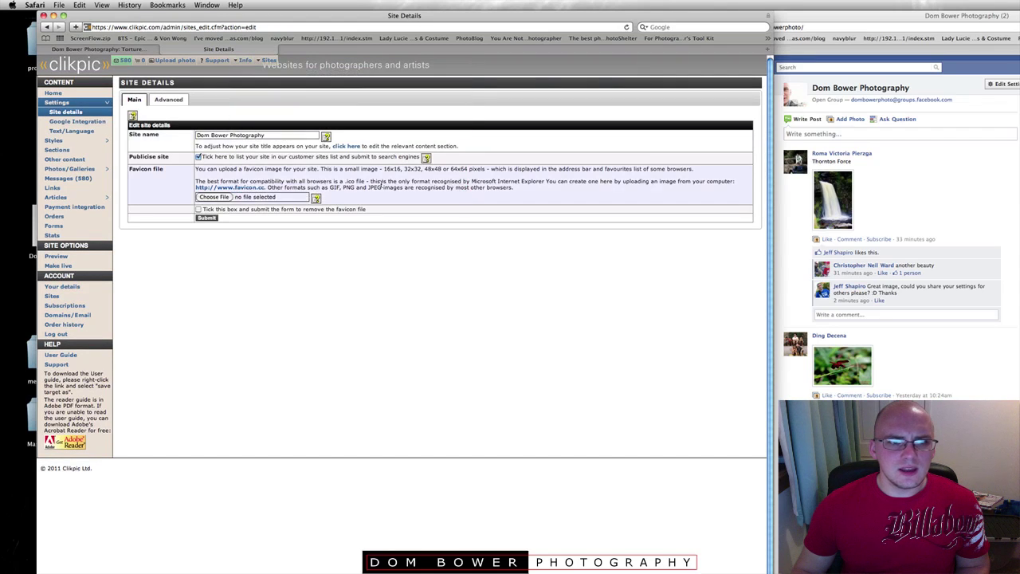
- Browse Site styles, Custom styles and Style schemes, ending on the Site Sections list
left_click(58, 141)
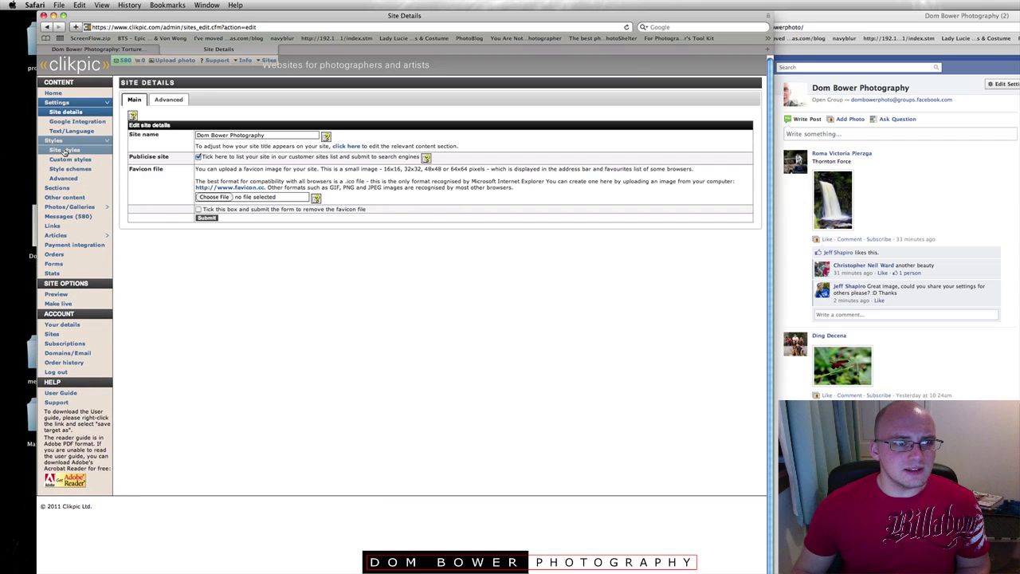
left_click(66, 150)
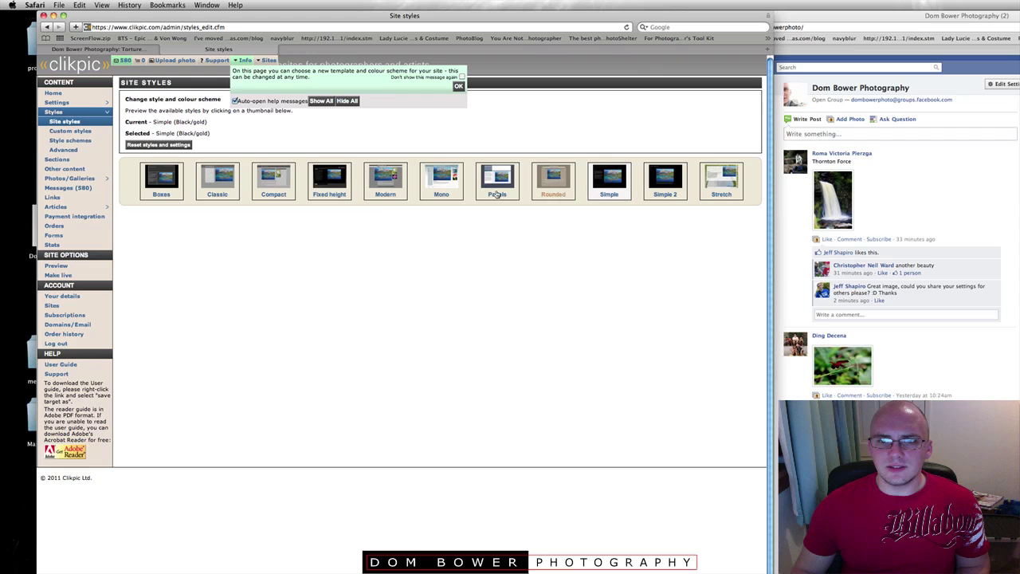
left_click(64, 141)
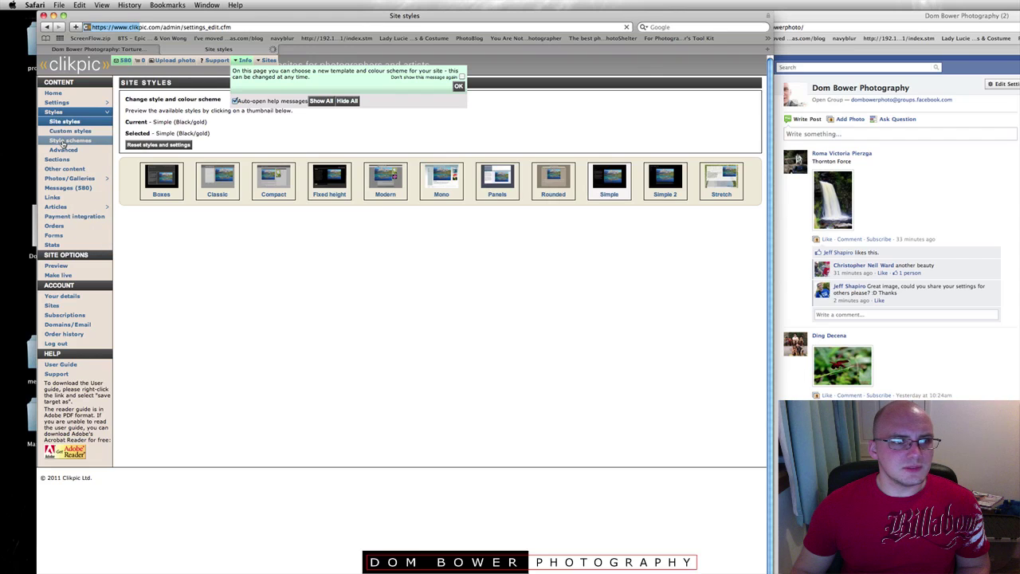
left_click(64, 140)
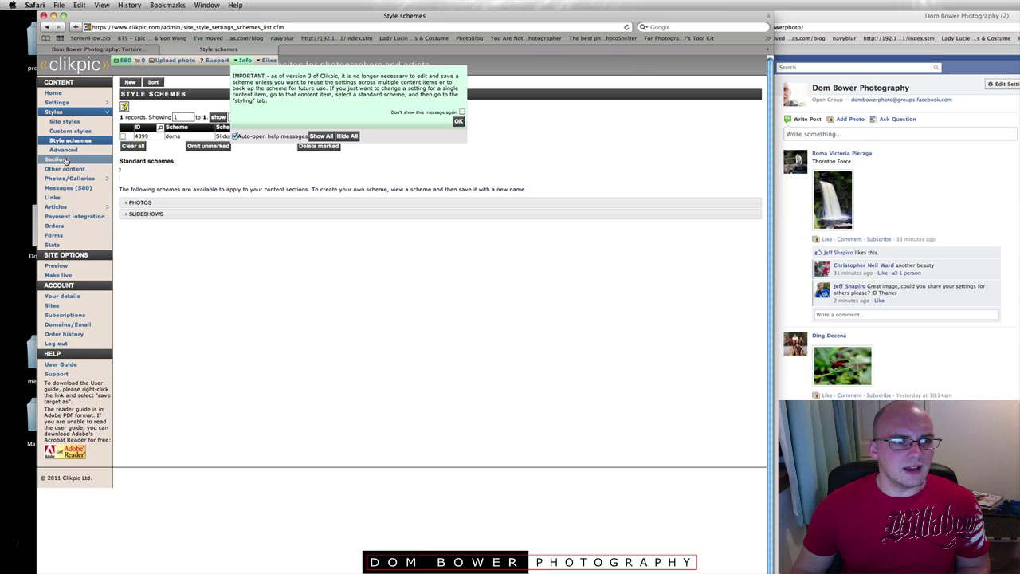
left_click(66, 161)
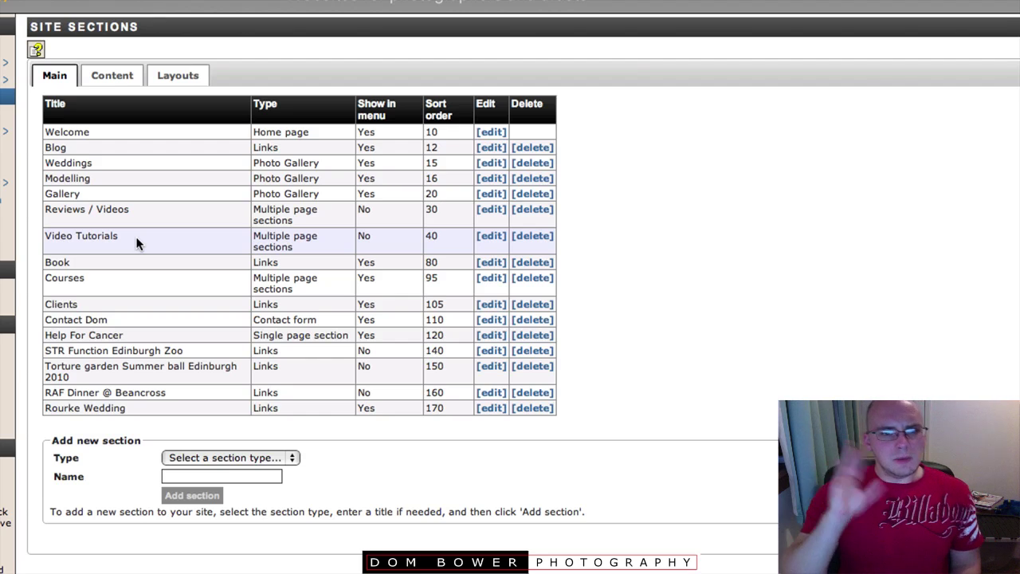
- Delete the Reviews / Videos and Video Tutorials sections, confirming each deletion
left_click(532, 210)
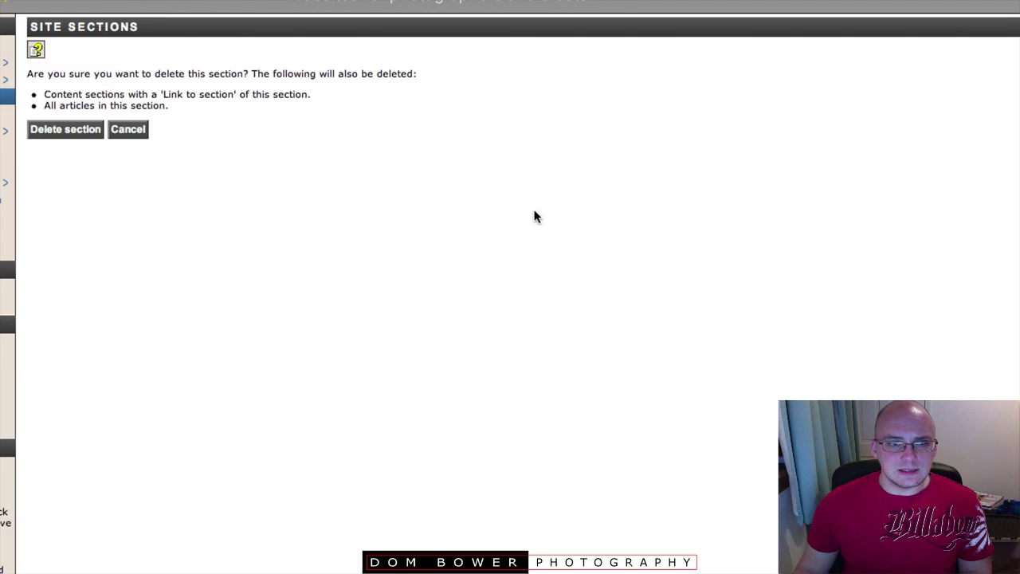
left_click(60, 131)
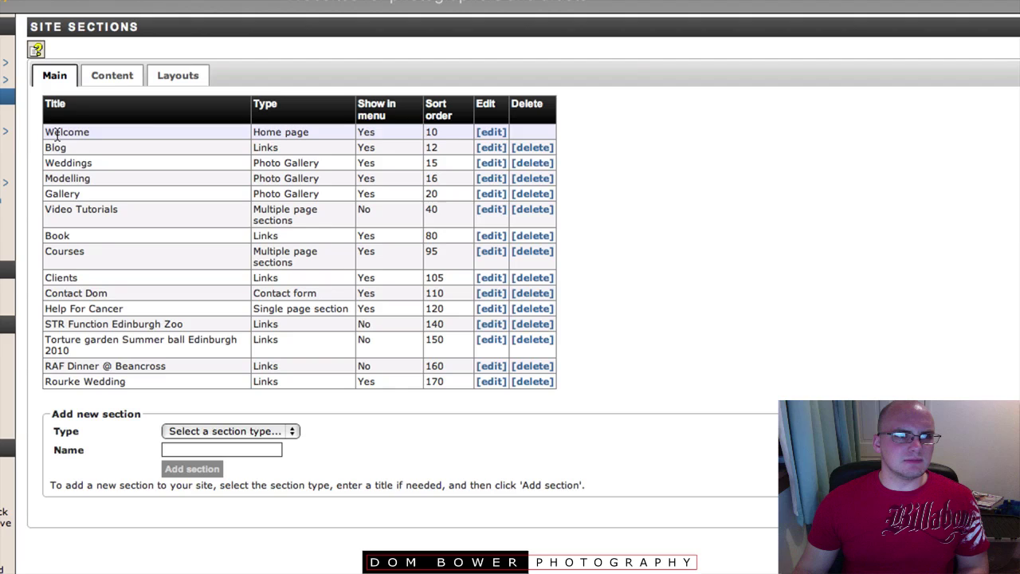
left_click(533, 210)
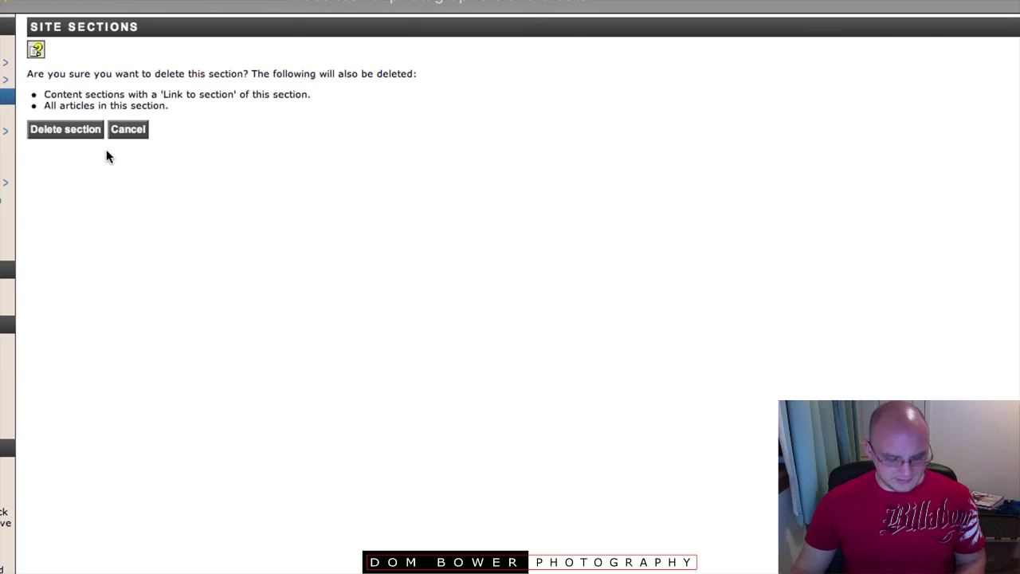
left_click(73, 131)
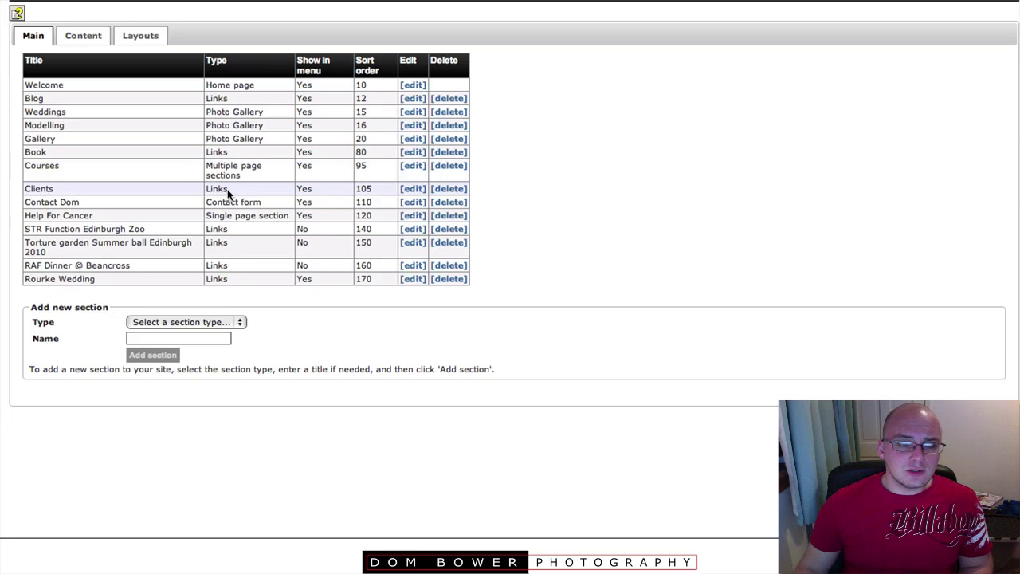
- Open the Clients section's content items and remove the STR Function Edinburgh Zoo section
left_click(412, 190)
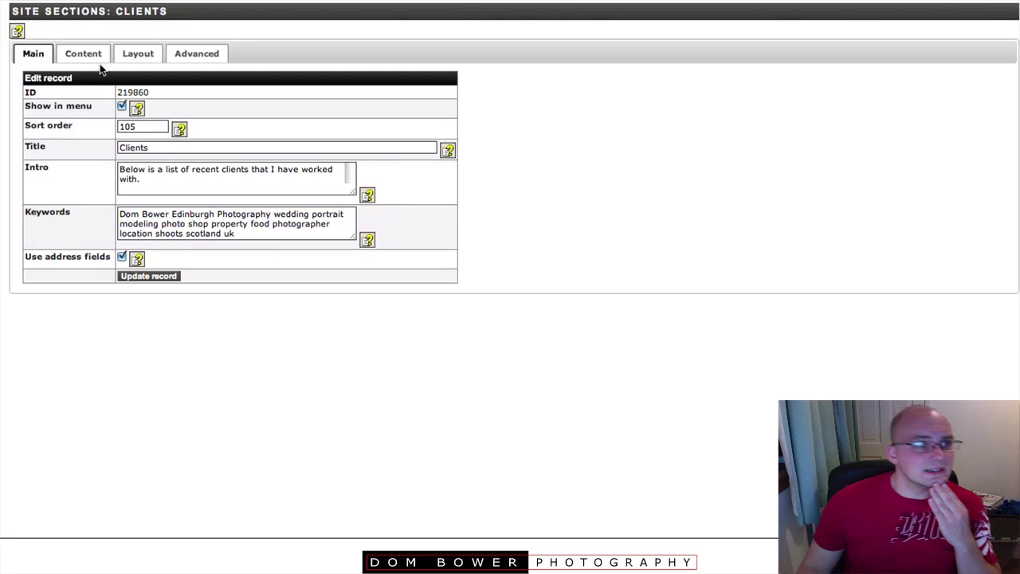
left_click(93, 57)
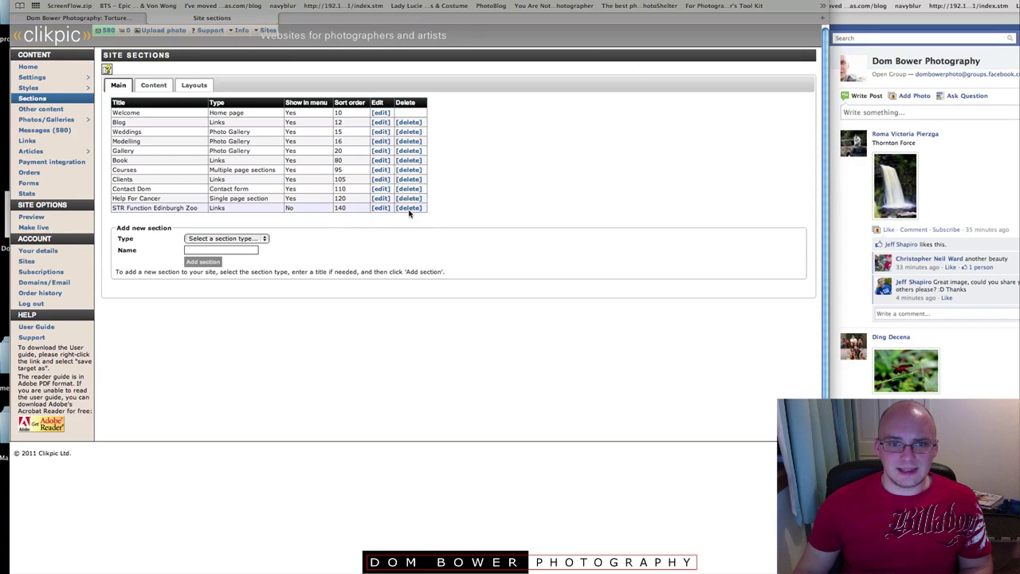
left_click(409, 208)
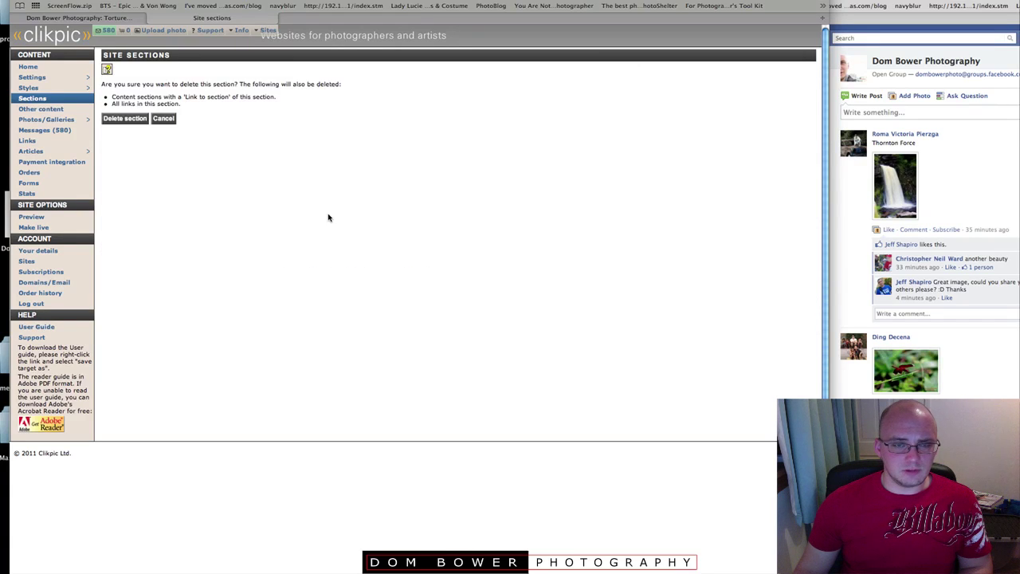
left_click(119, 120)
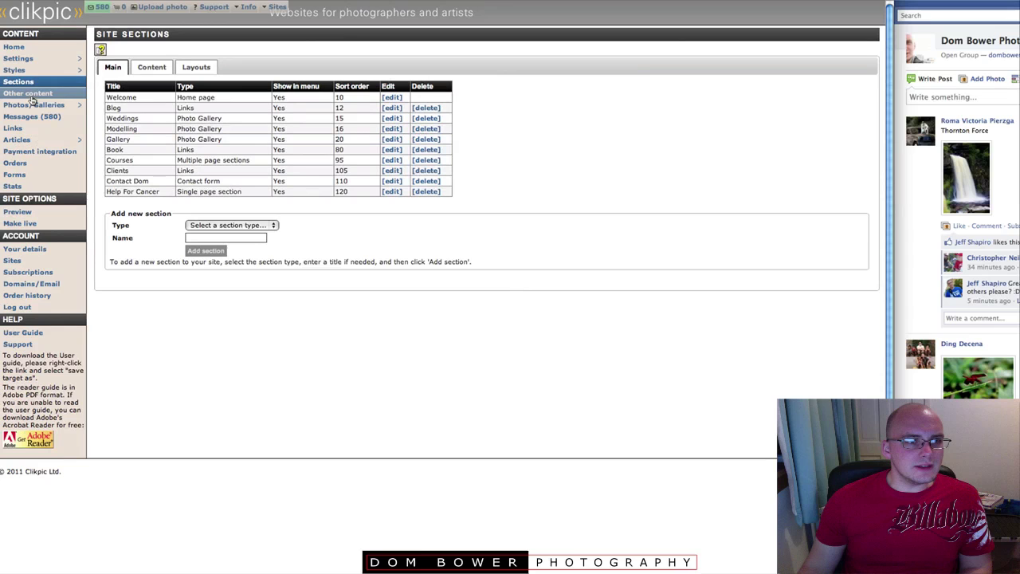
- Show page two of the Galleries list (galleries 21–40), dismissing its help popups
left_click(30, 105)
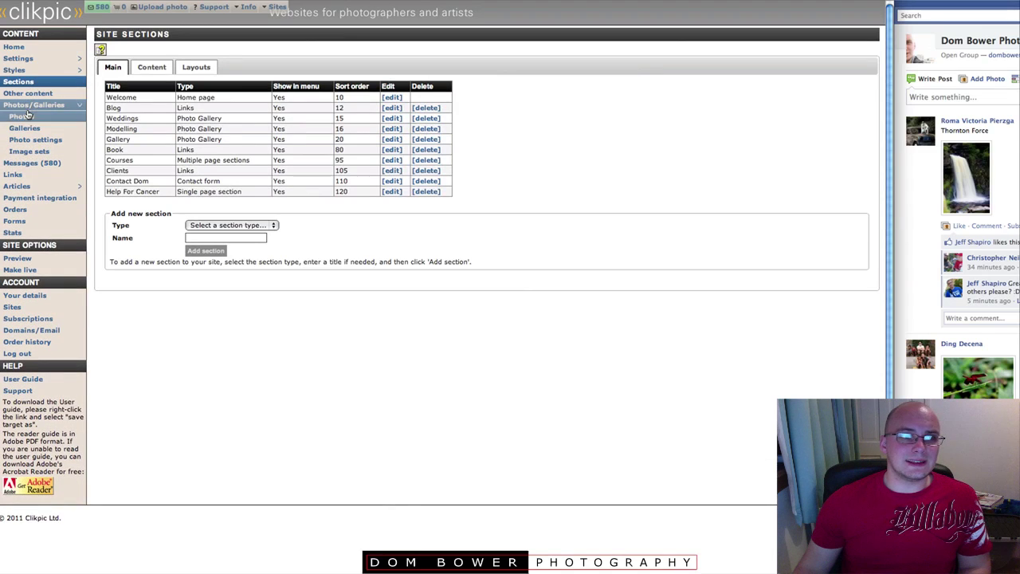
left_click(23, 127)
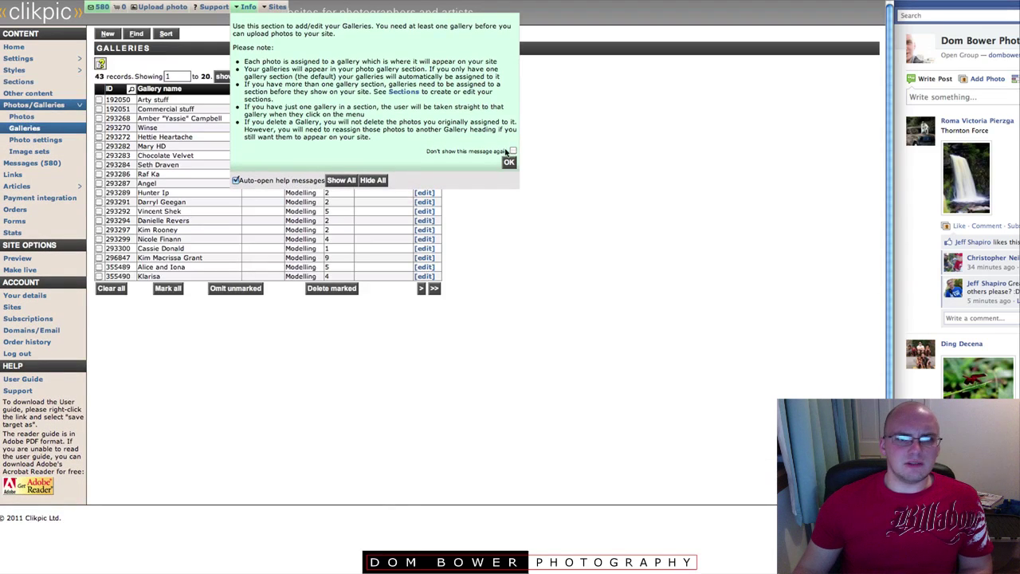
left_click(509, 162)
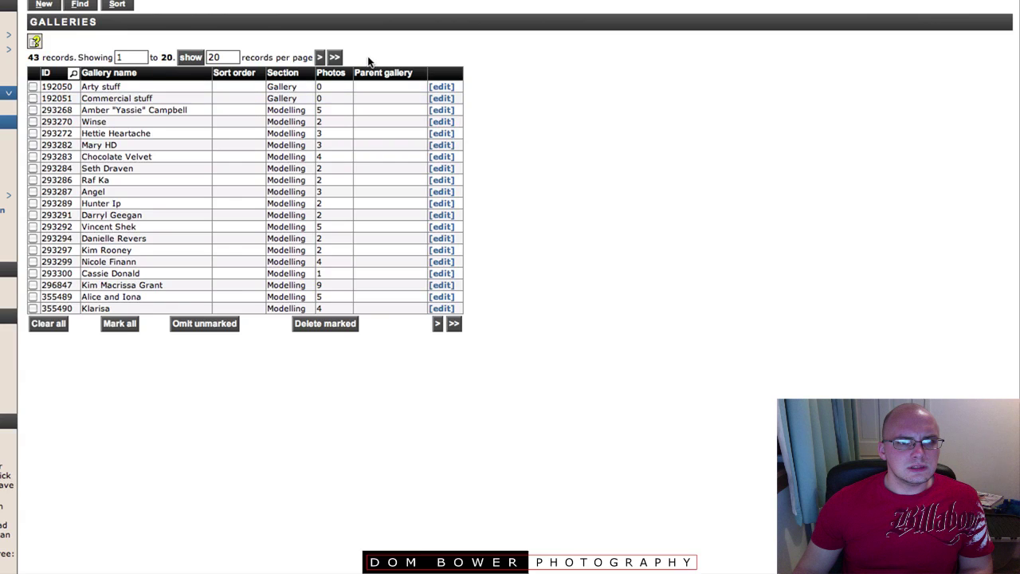
left_click(322, 58)
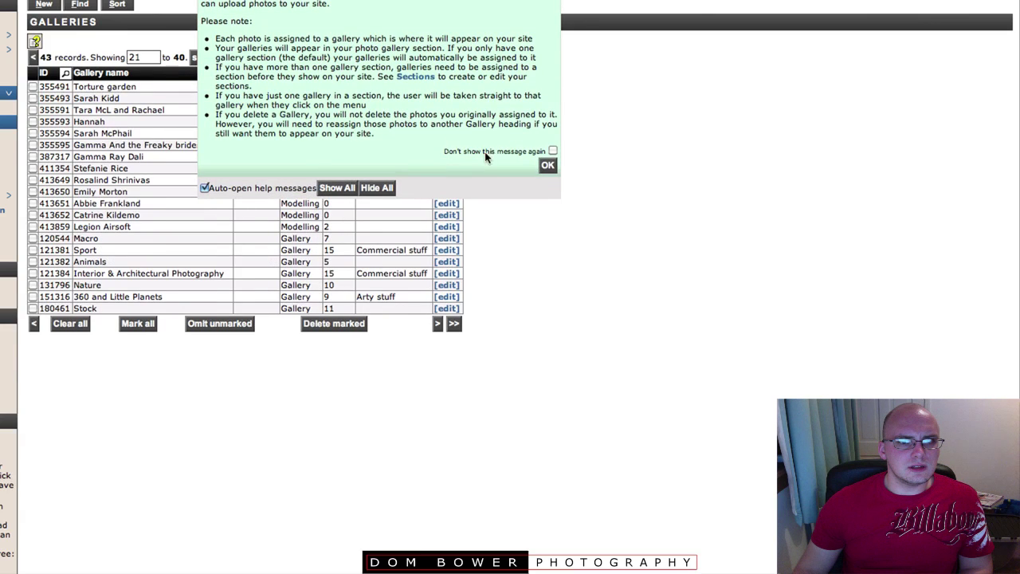
left_click(547, 167)
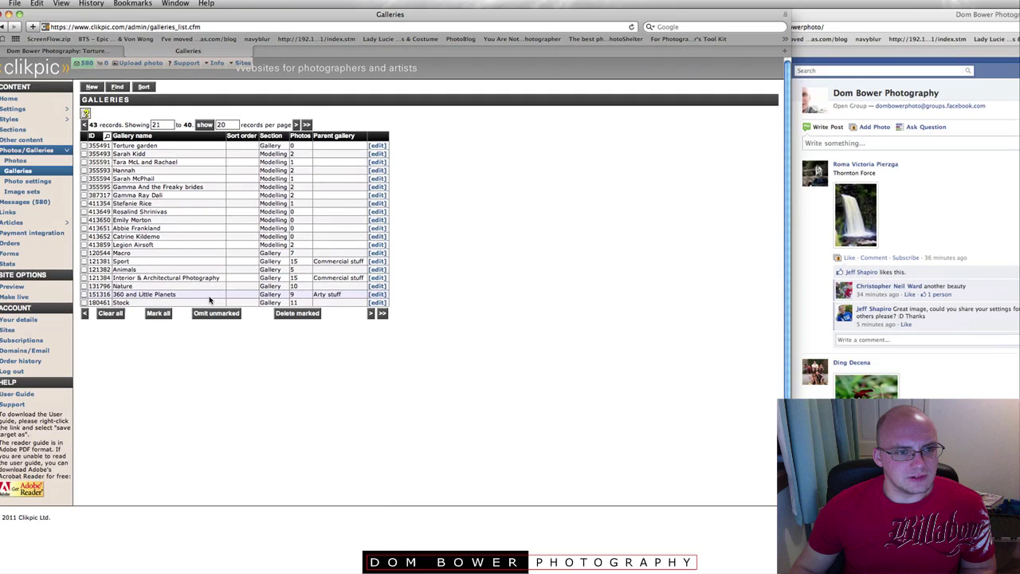
- Open the list of 181 uploaded photos, dismissing the help message and a stray pop-up
left_click(21, 161)
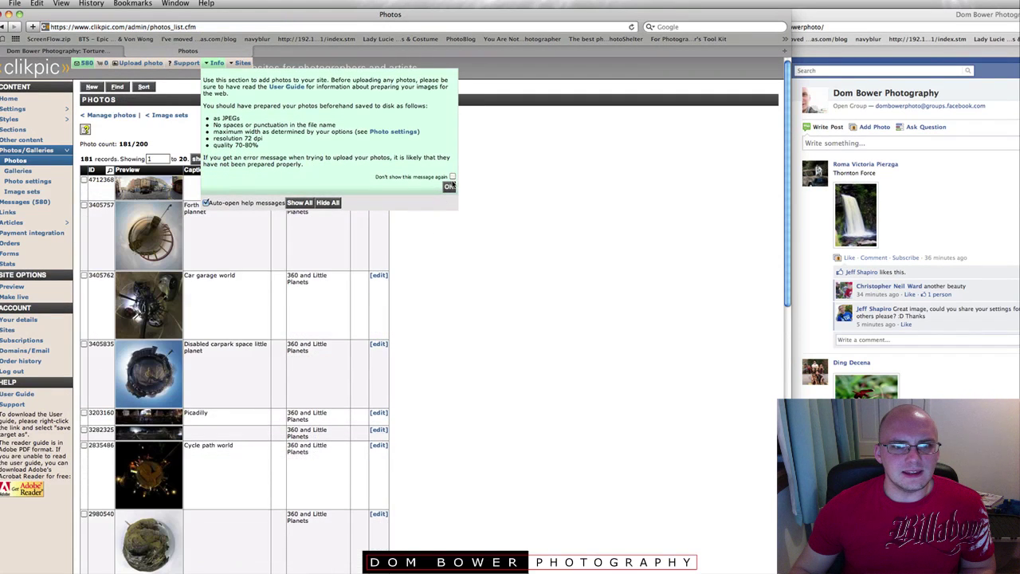
left_click(450, 186)
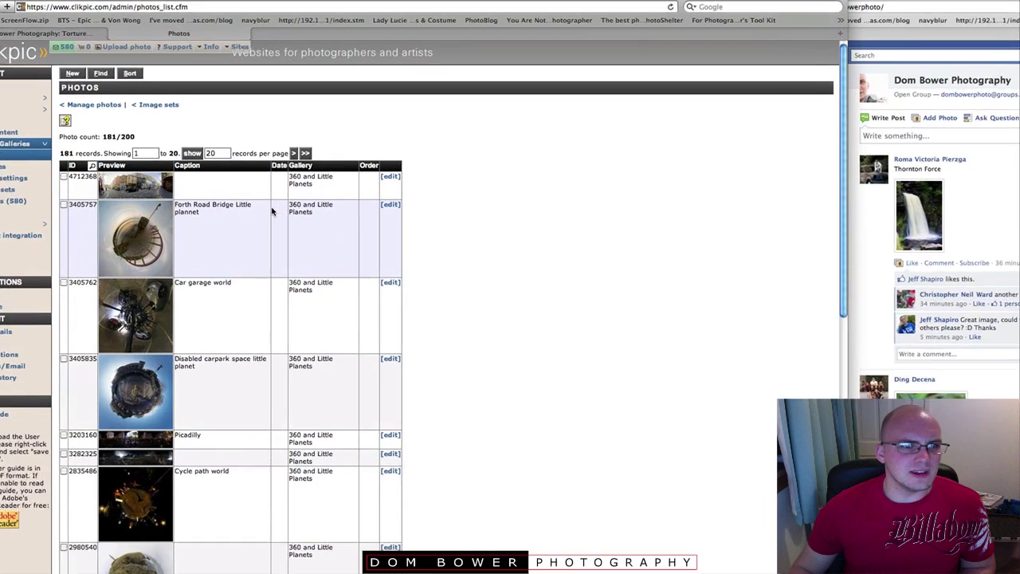
right_click(272, 210)
left_click(526, 220)
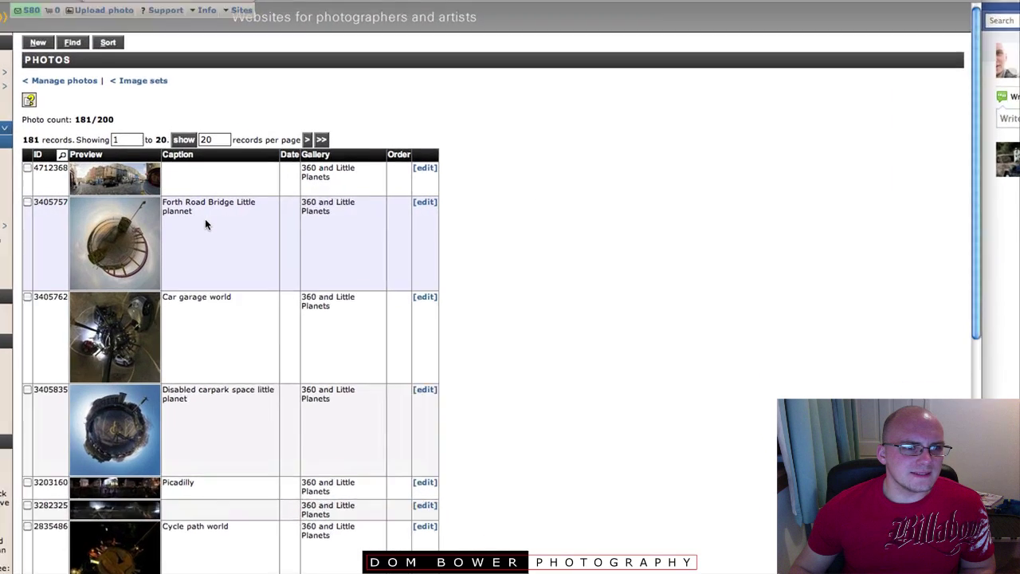
- Scroll down through the photo list and back up to review the uploads
scroll(191, 553, "down", 5)
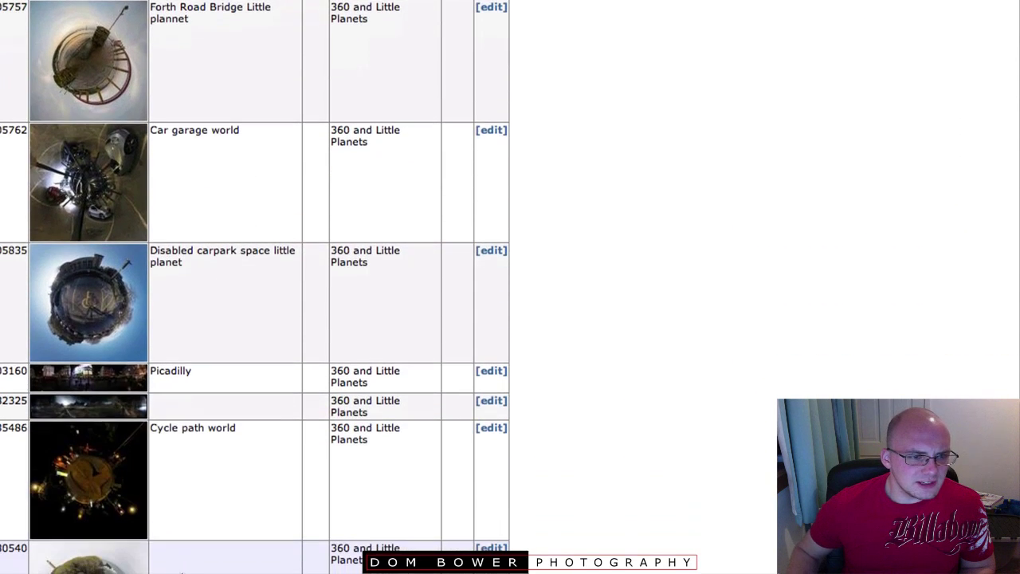
scroll(182, 566, "down", 1)
scroll(196, 554, "down", 4)
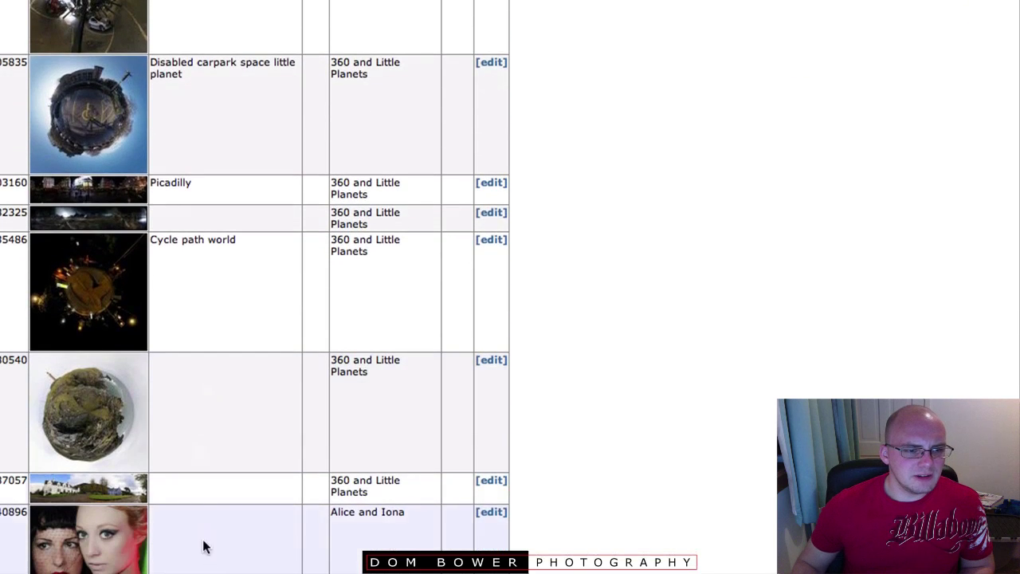
scroll(202, 544, "down", 2)
scroll(223, 355, "down", 5)
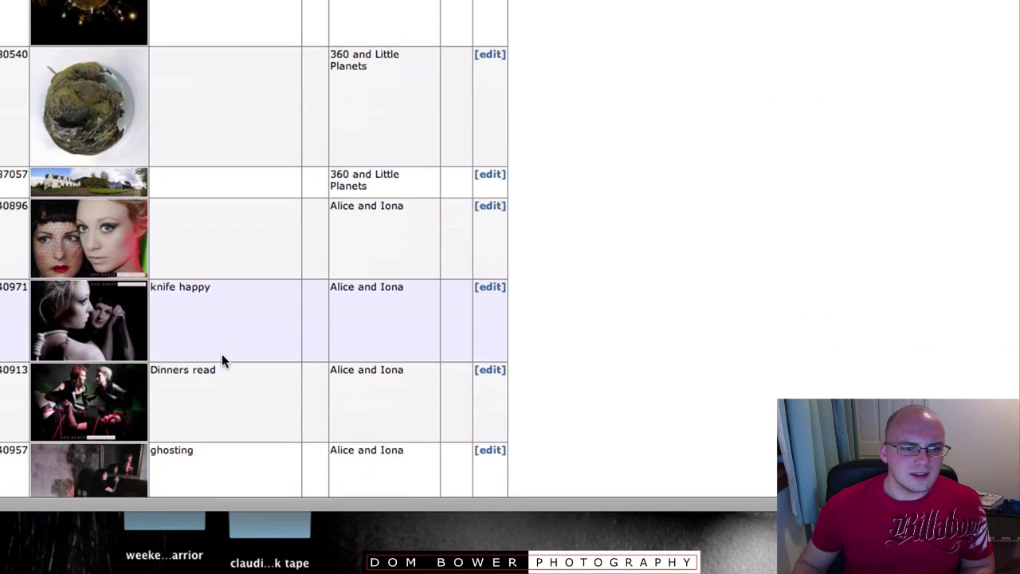
scroll(222, 356, "down", 6)
scroll(223, 355, "down", 3)
scroll(222, 355, "down", 1)
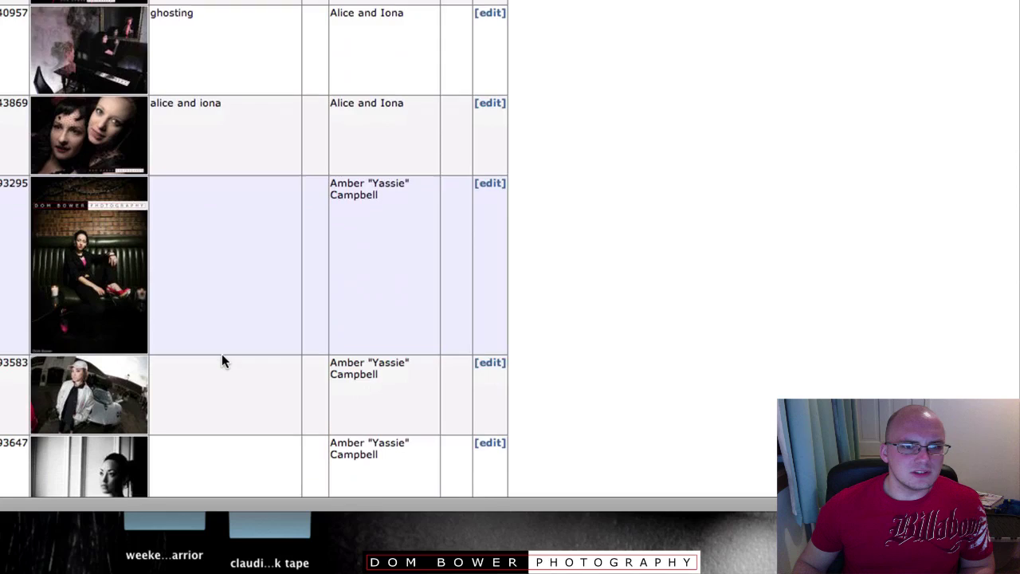
scroll(222, 355, "down", 3)
scroll(223, 355, "down", 3)
scroll(222, 356, "down", 3)
scroll(222, 355, "down", 2)
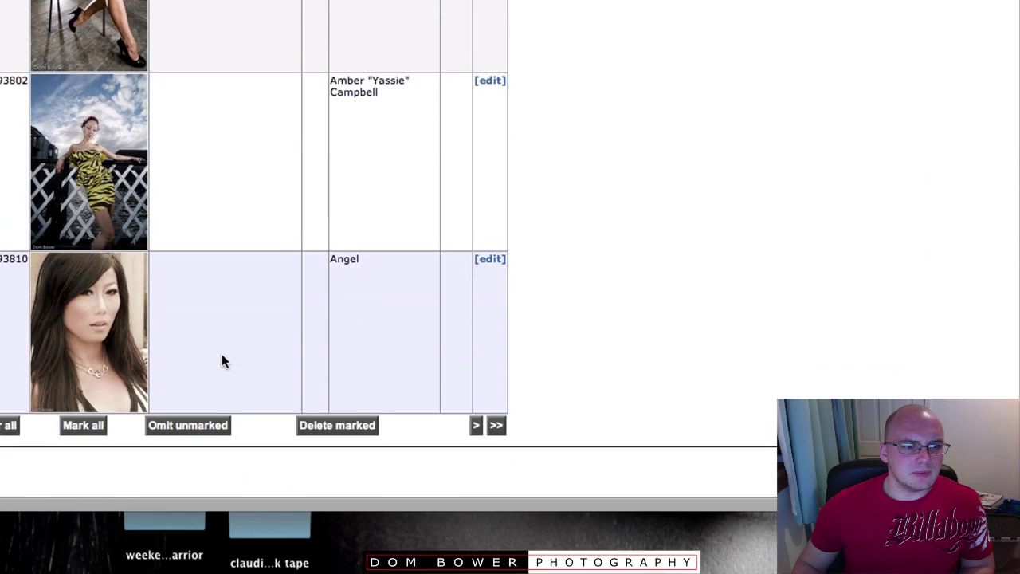
scroll(258, 374, "up", 10)
scroll(258, 374, "up", 2)
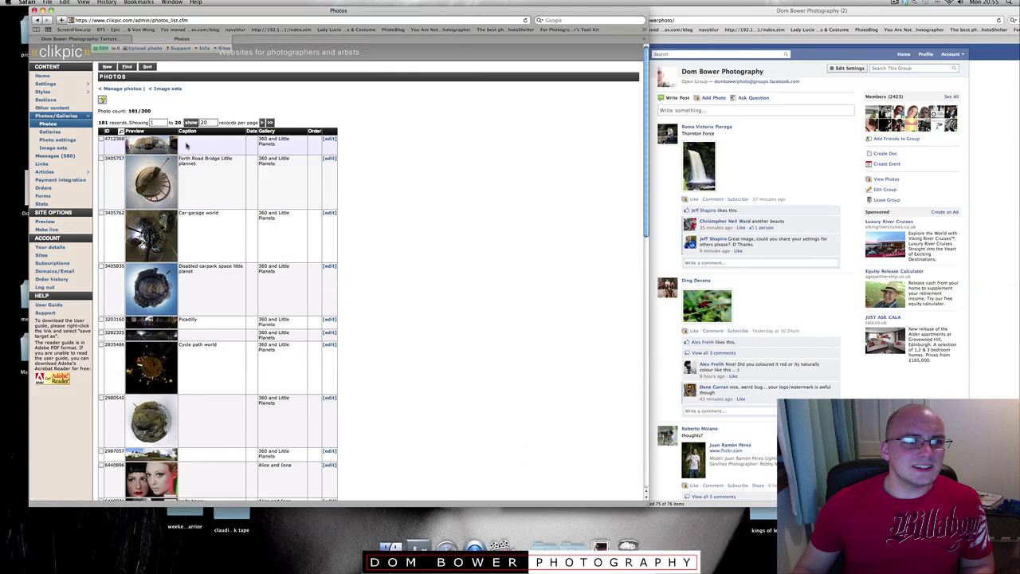
- Return to the galleries list, remove the 360 and Little Planets gallery, and page forward
left_click(57, 133)
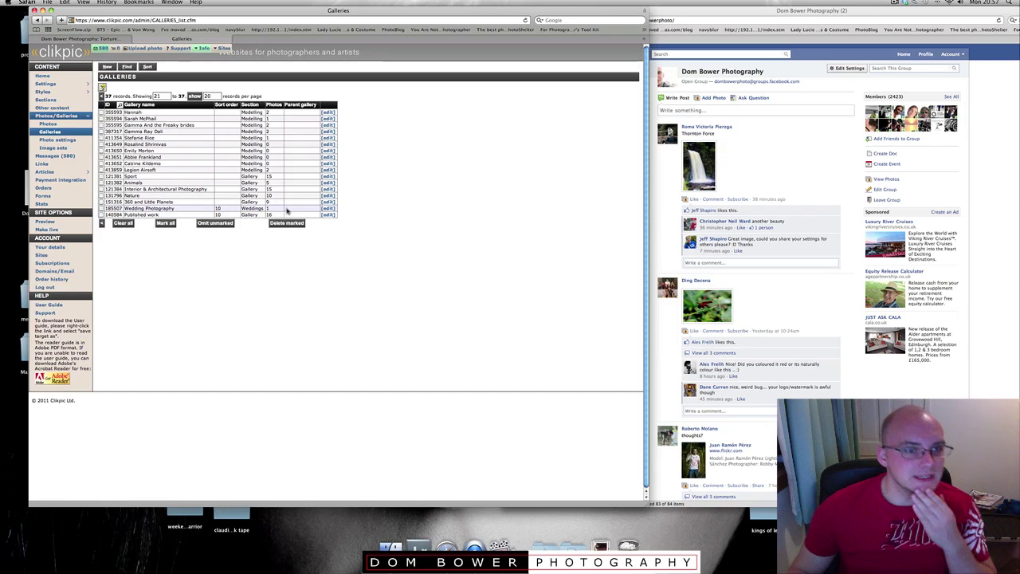
left_click(328, 202)
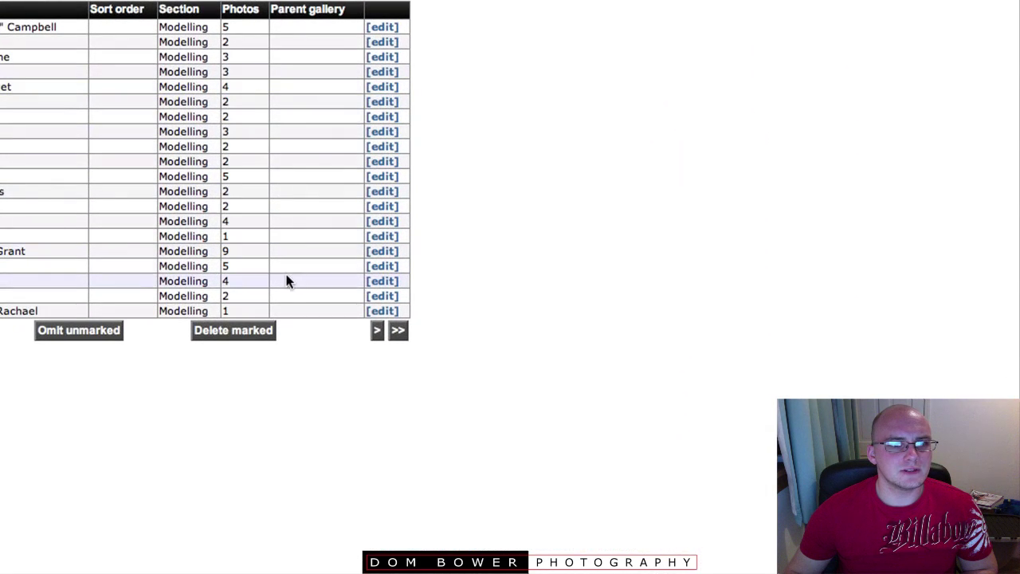
left_click(372, 325)
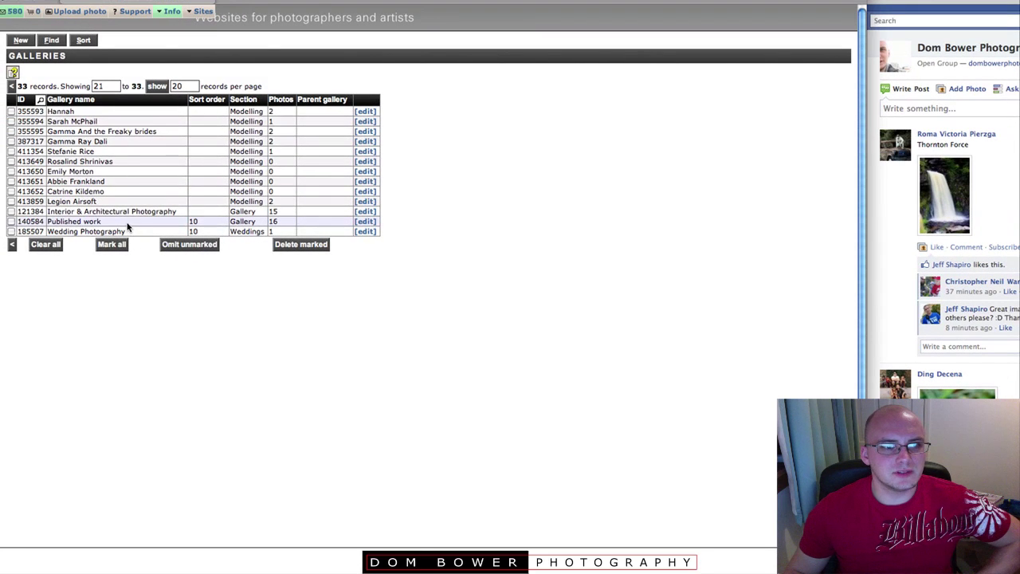
- Delete the Interior & Architectural Photography gallery and confirm
left_click(365, 211)
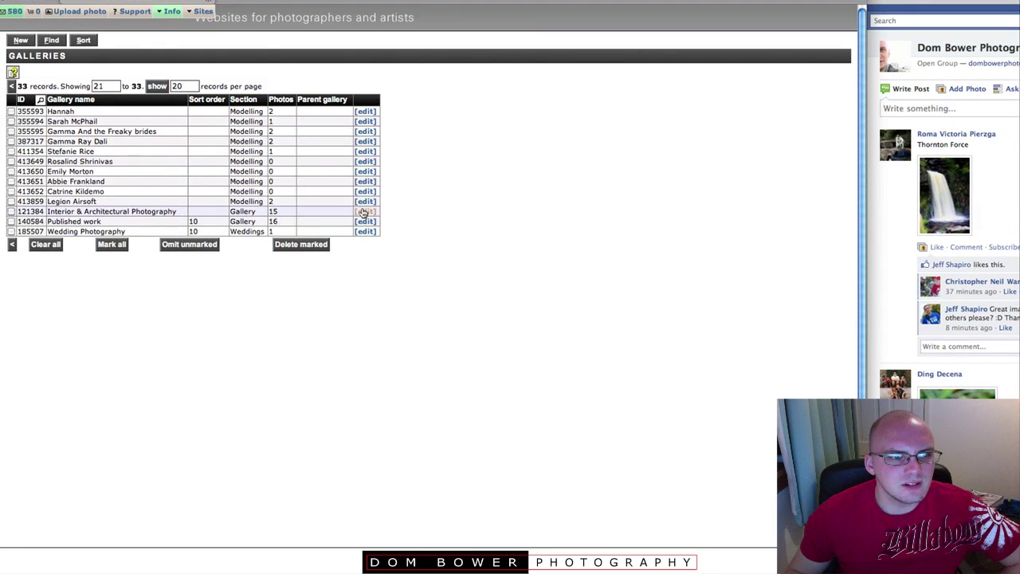
left_click(54, 43)
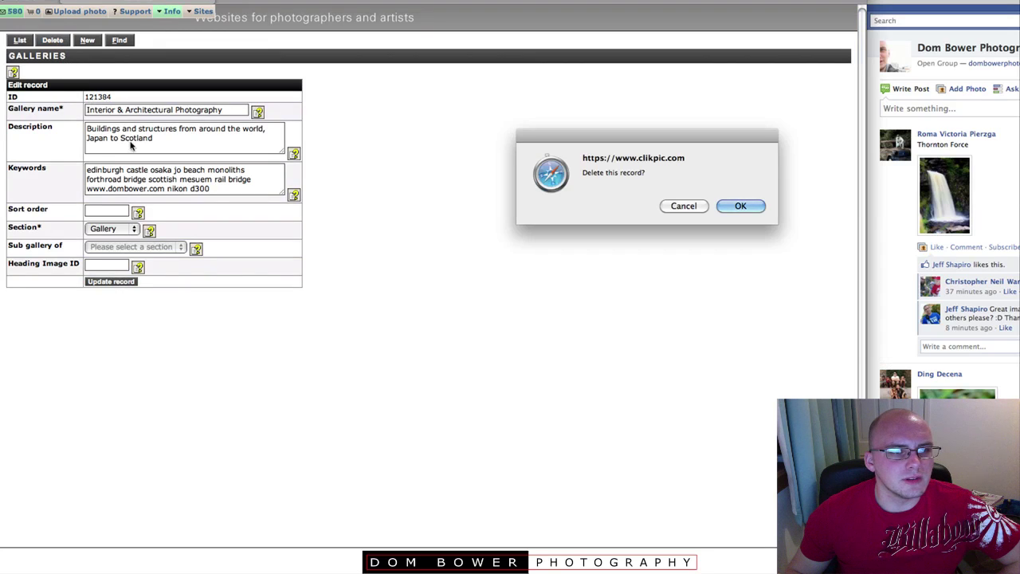
left_click(742, 205)
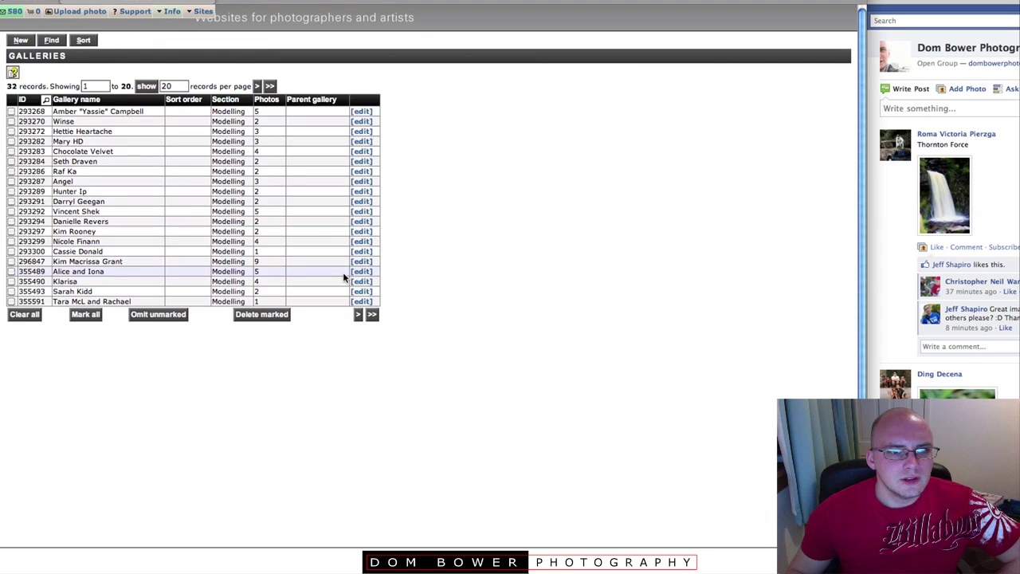
- On the second galleries page, keep Published work in the Gallery section and update the record
left_click(359, 314)
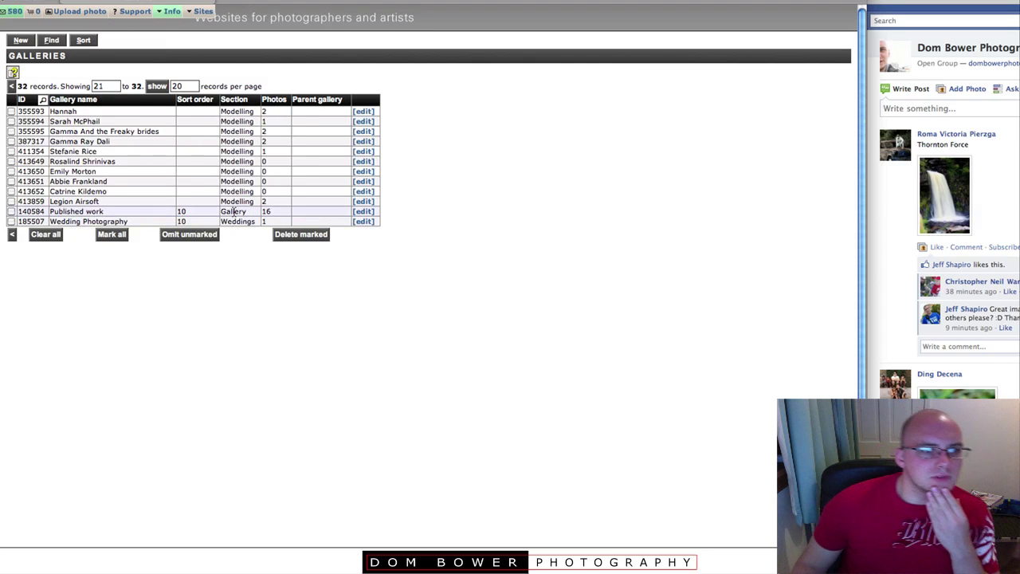
left_click(363, 211)
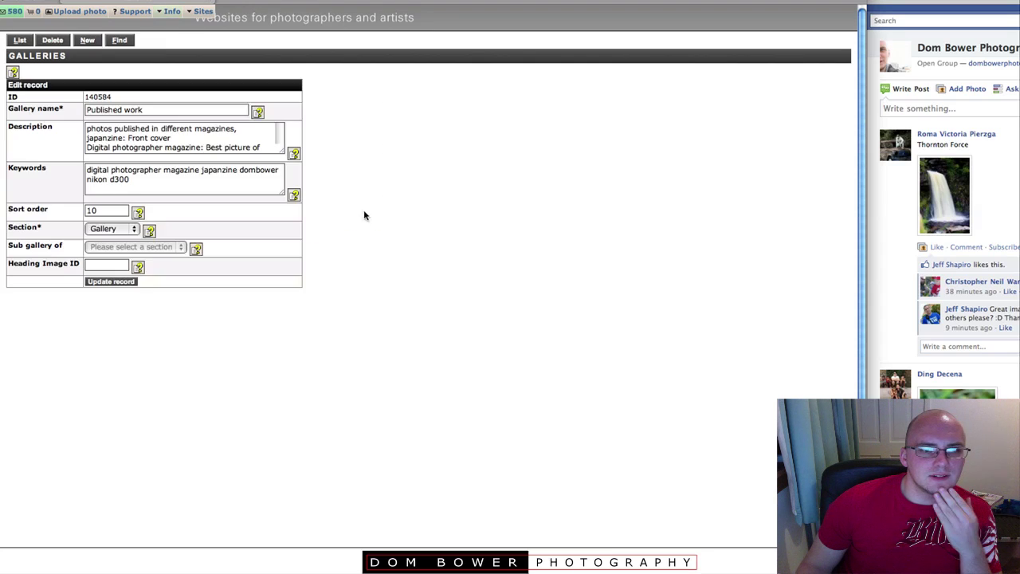
left_click(136, 231)
left_click(136, 231)
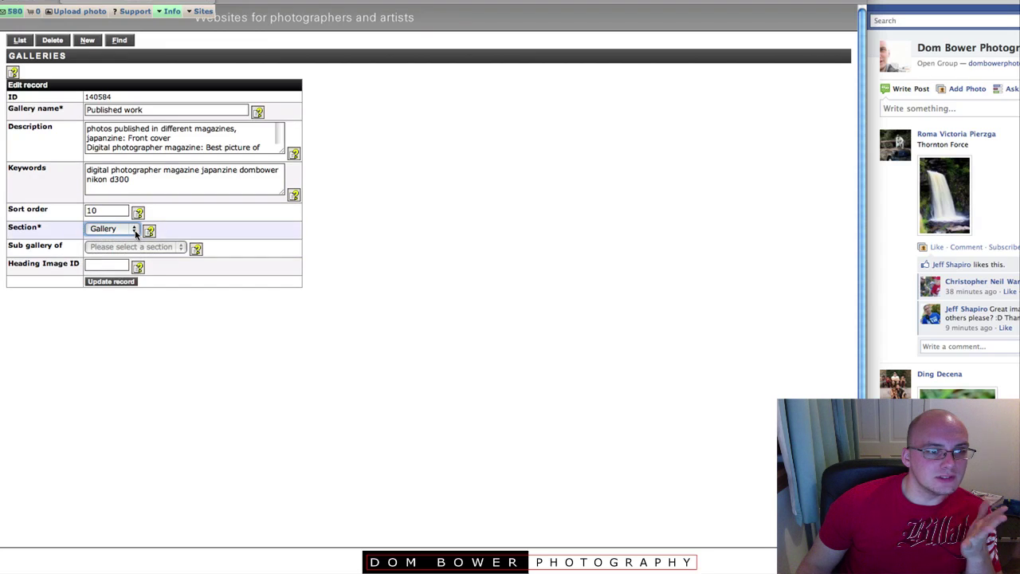
left_click(121, 283)
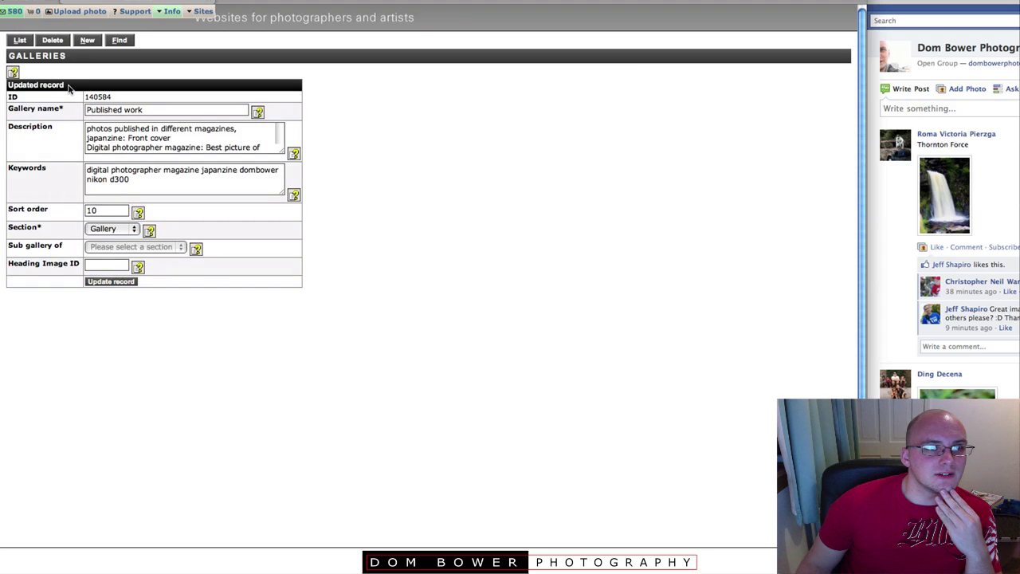
scroll(88, 143, "down", 1)
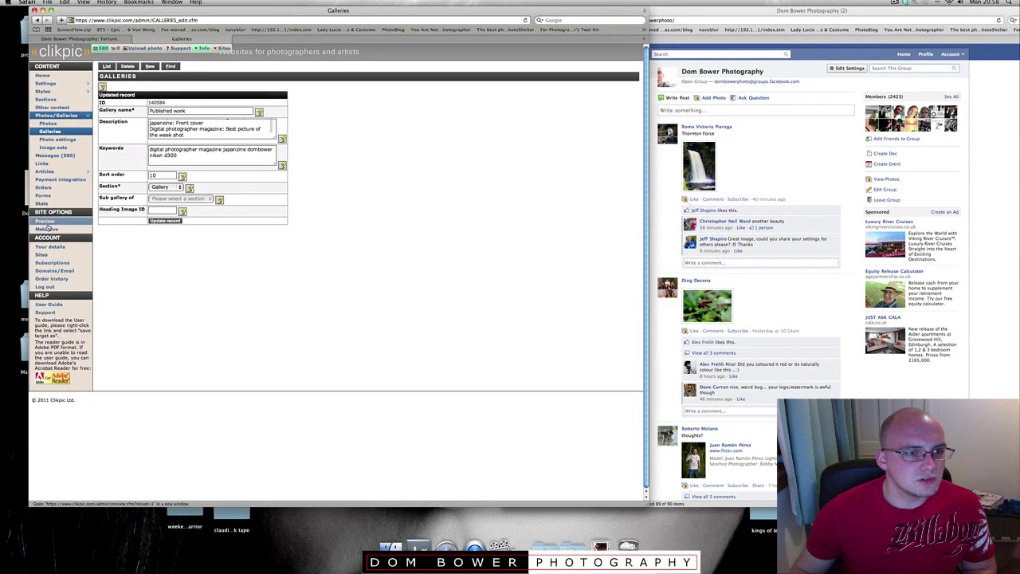
- Preview the site and open the Caledoniart flyer from the Published Work gallery
left_click(46, 222)
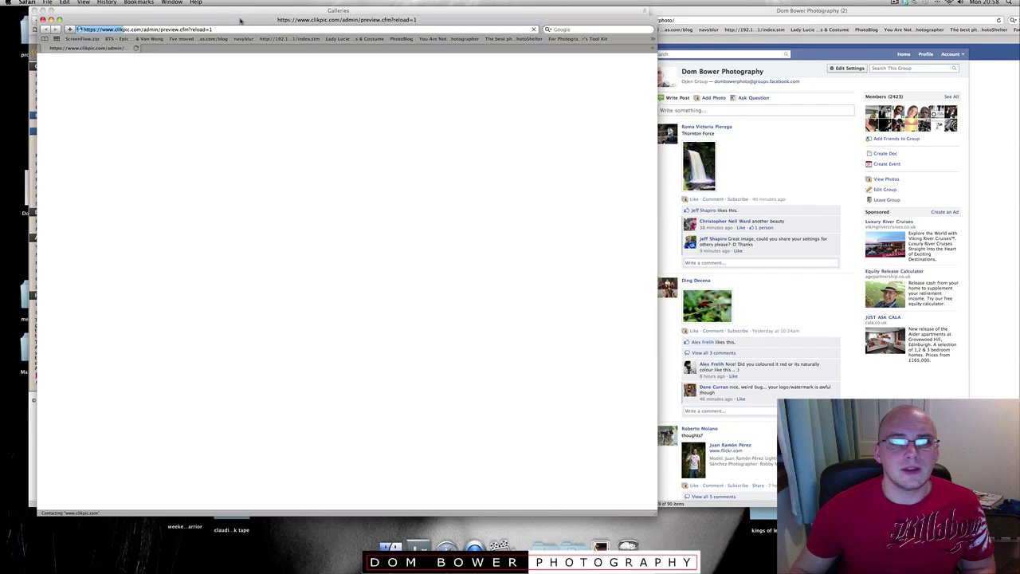
left_click_drag(239, 22, 363, 8)
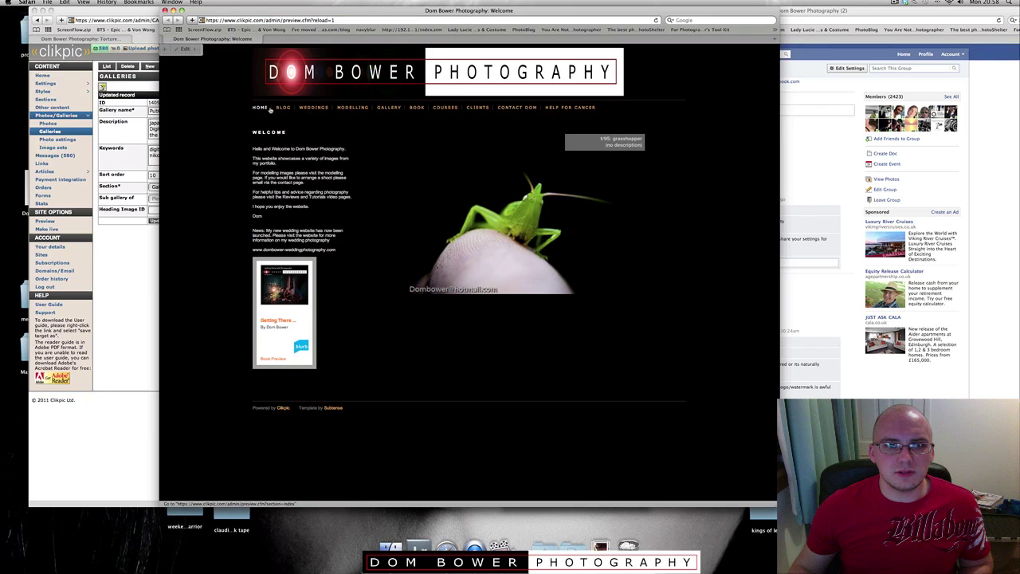
left_click(390, 109)
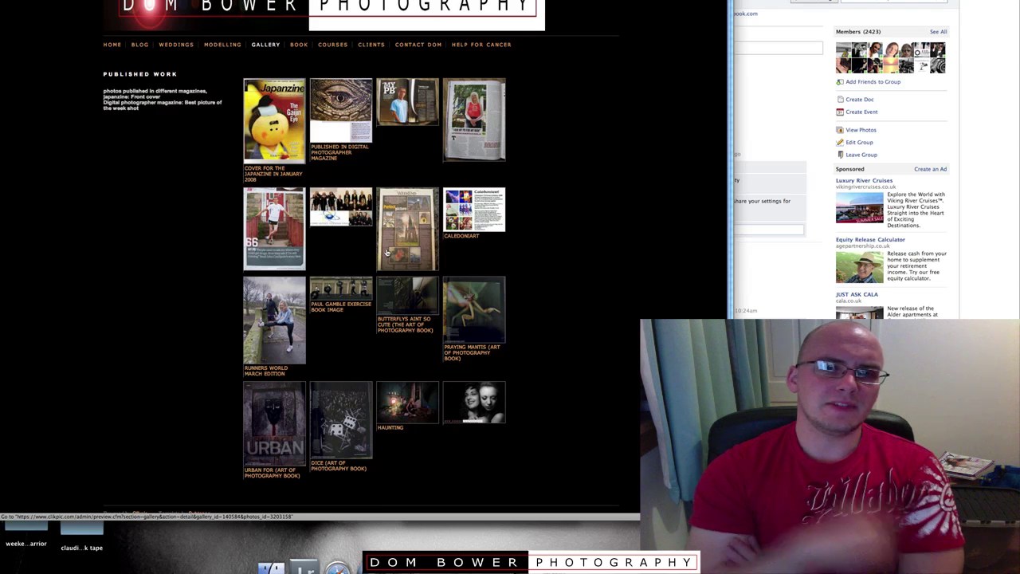
left_click(462, 237)
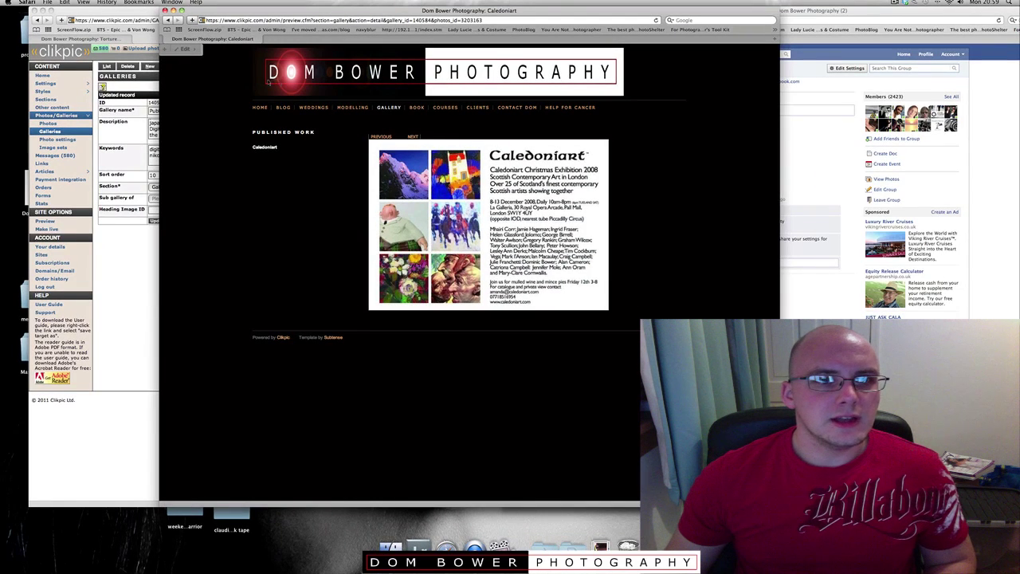
- Close the preview, tick 'remove the watermark file' in Photo settings, and submit
left_click(165, 9)
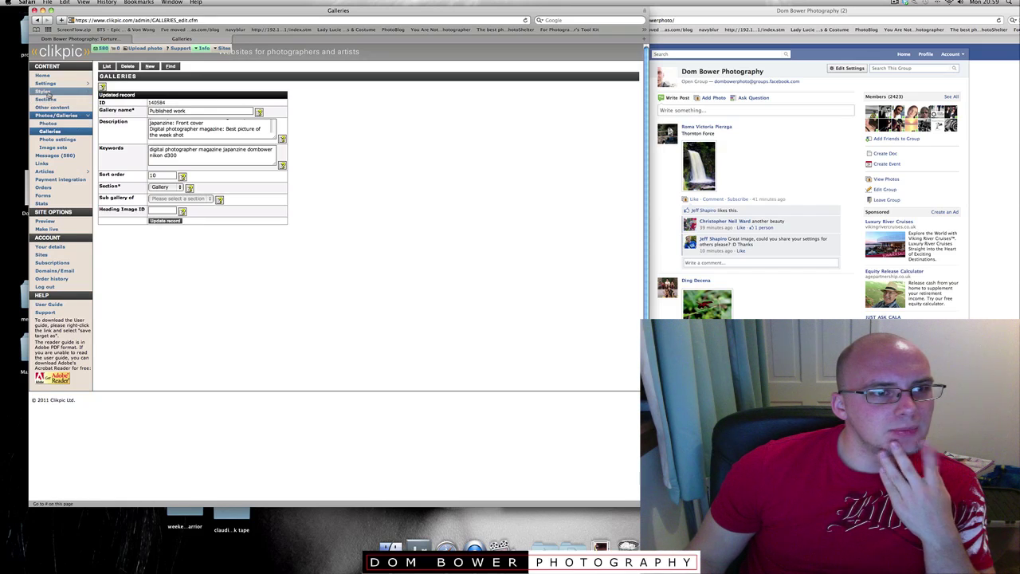
left_click(56, 140)
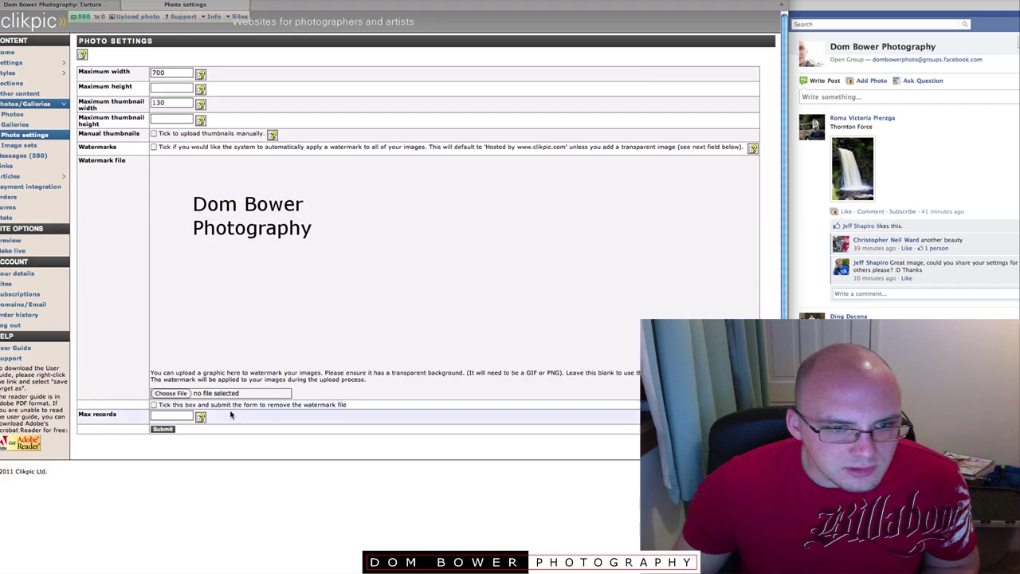
left_click(154, 405)
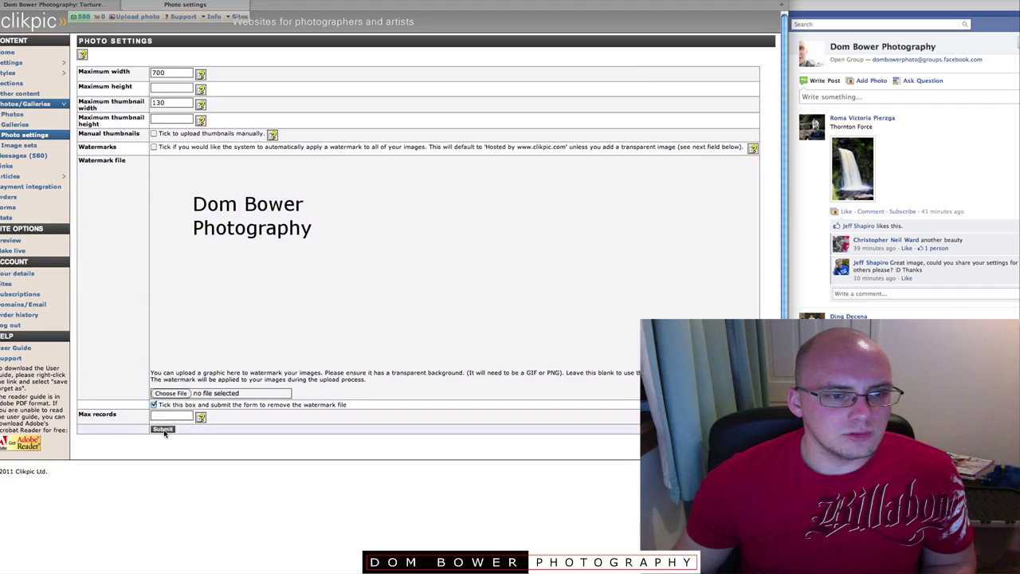
left_click(164, 430)
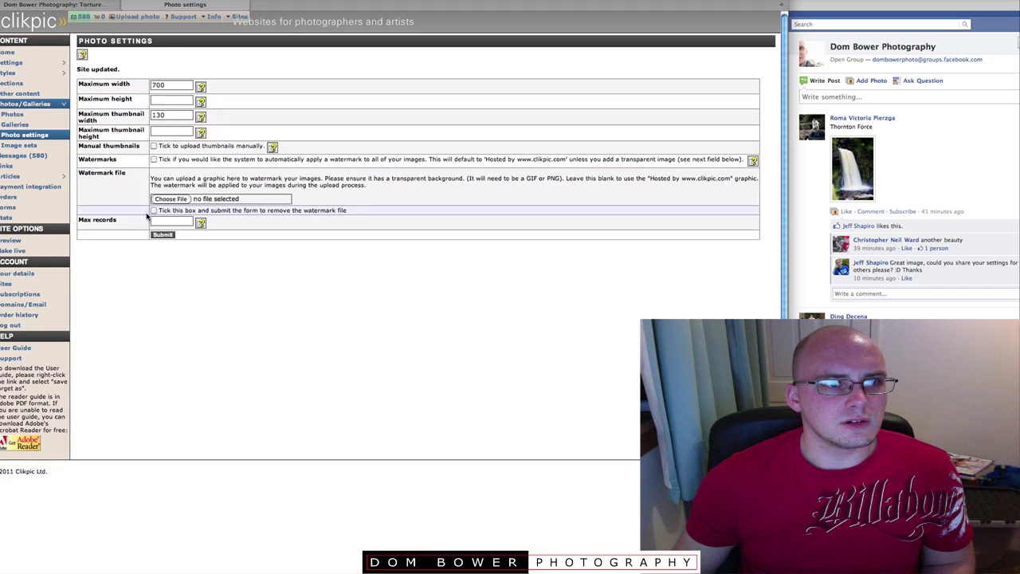
- Make the site live, confirm with OK, and preview the Welcome homepage
left_click(16, 251)
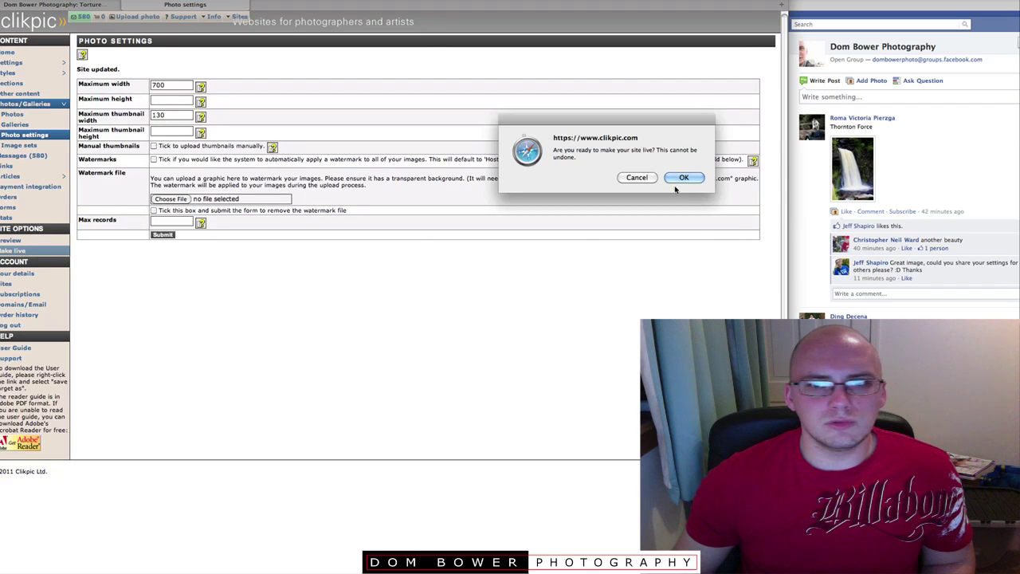
left_click(643, 180)
left_click(27, 241)
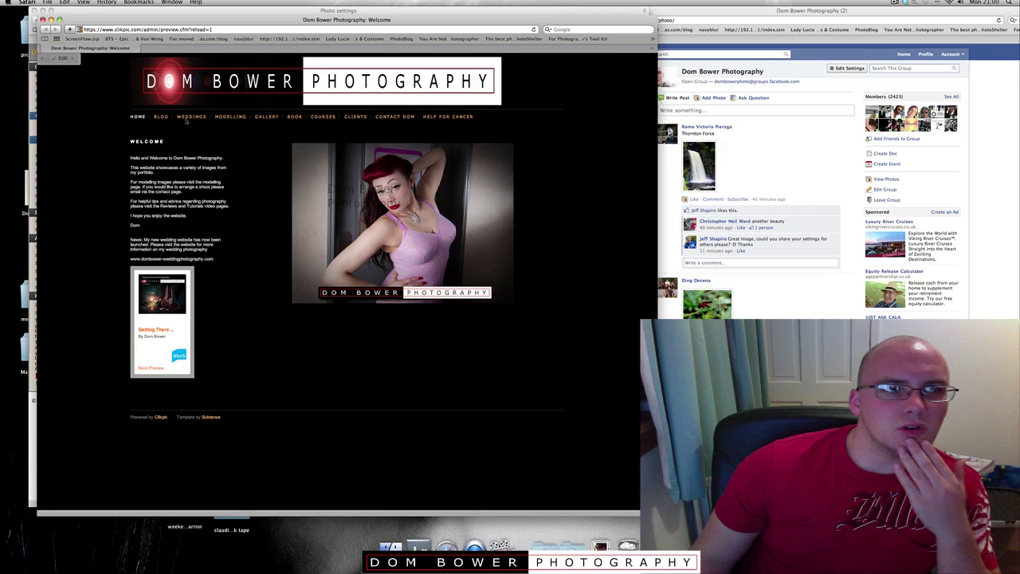
- Close the preview and mark the public toilets and torture photos for deletion
left_click(42, 19)
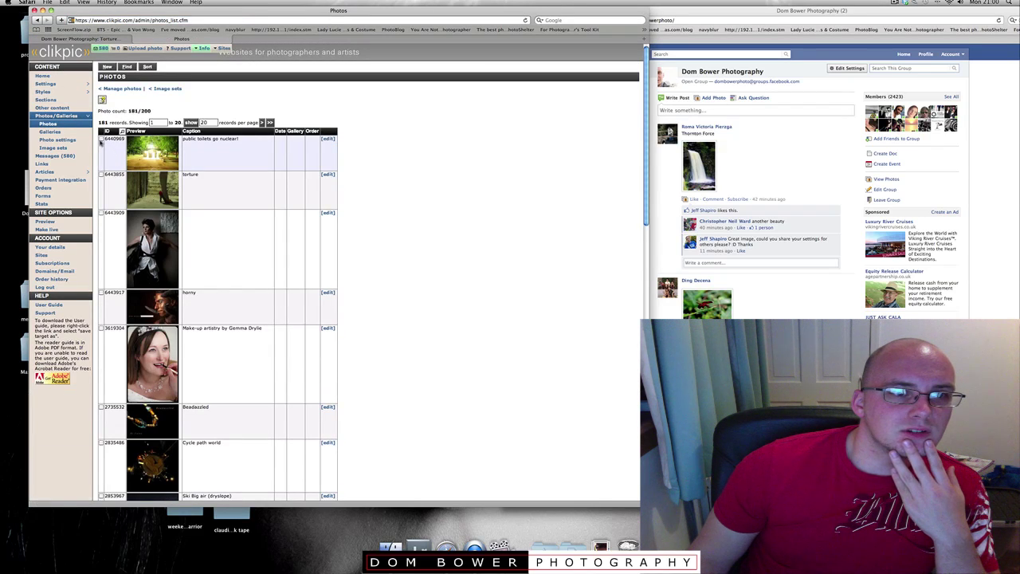
left_click(101, 140)
left_click(101, 174)
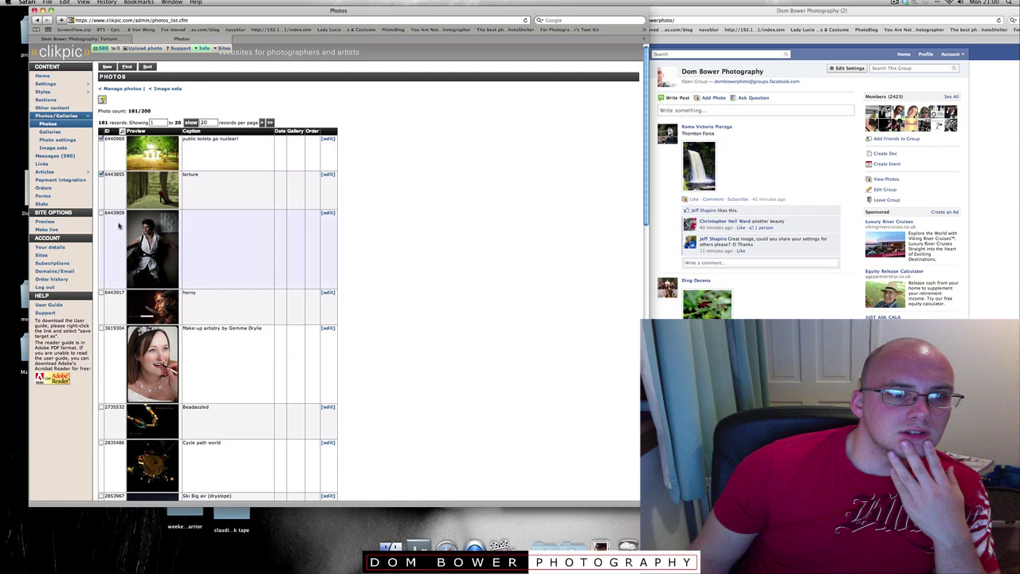
scroll(117, 219, "down", 2)
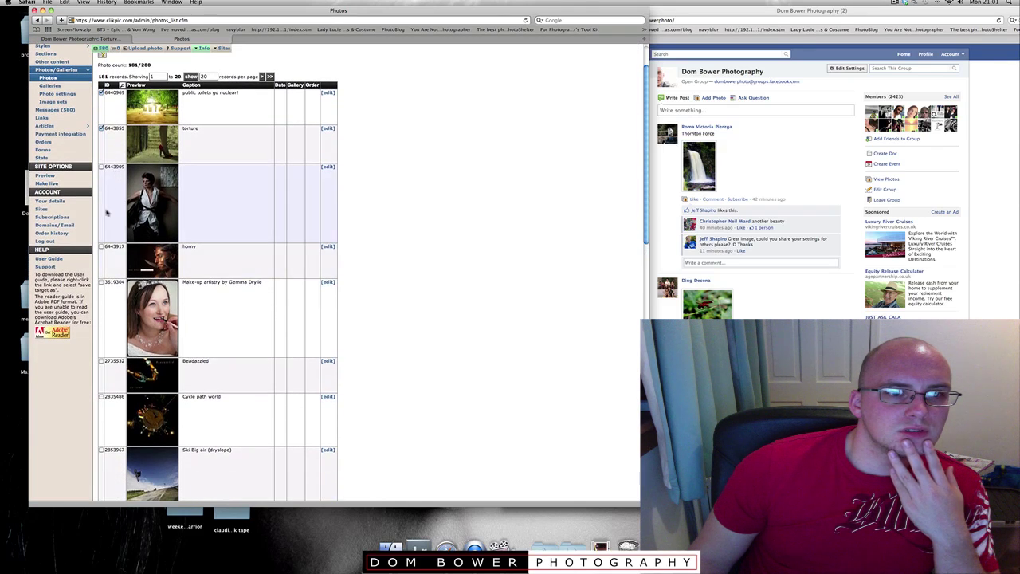
scroll(111, 256, "up", 3)
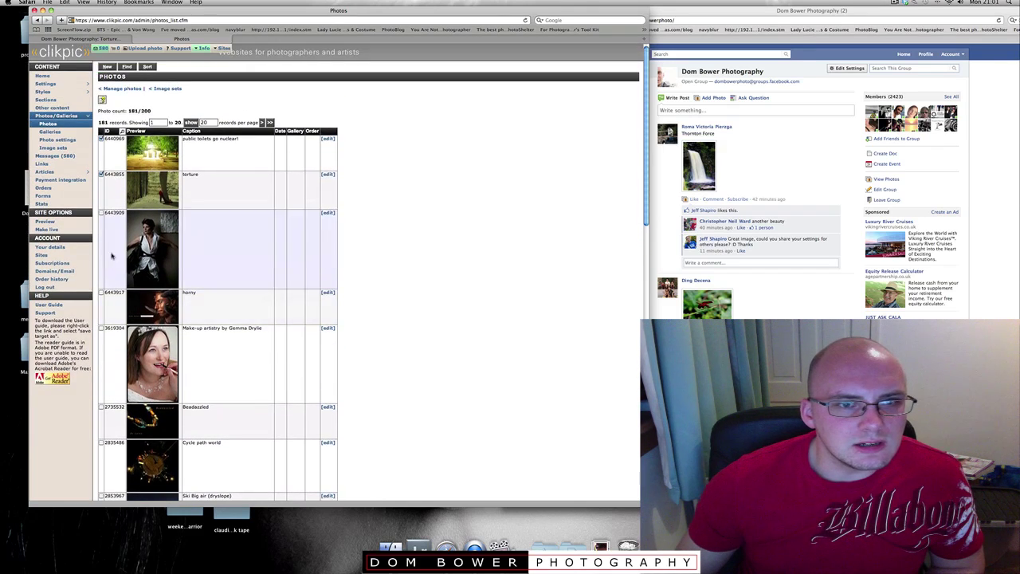
scroll(251, 250, "down", 5)
scroll(250, 251, "down", 5)
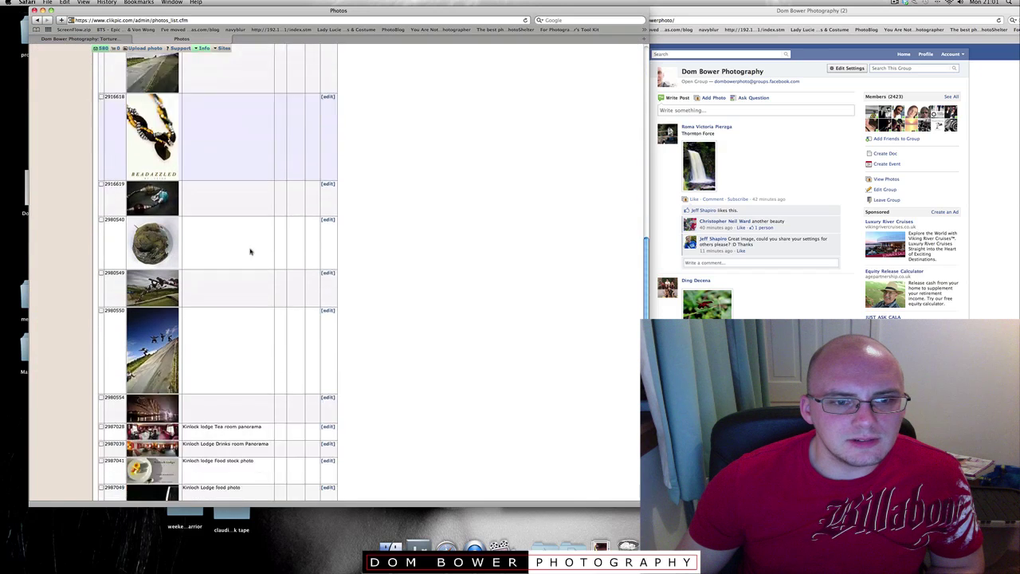
scroll(249, 252, "down", 5)
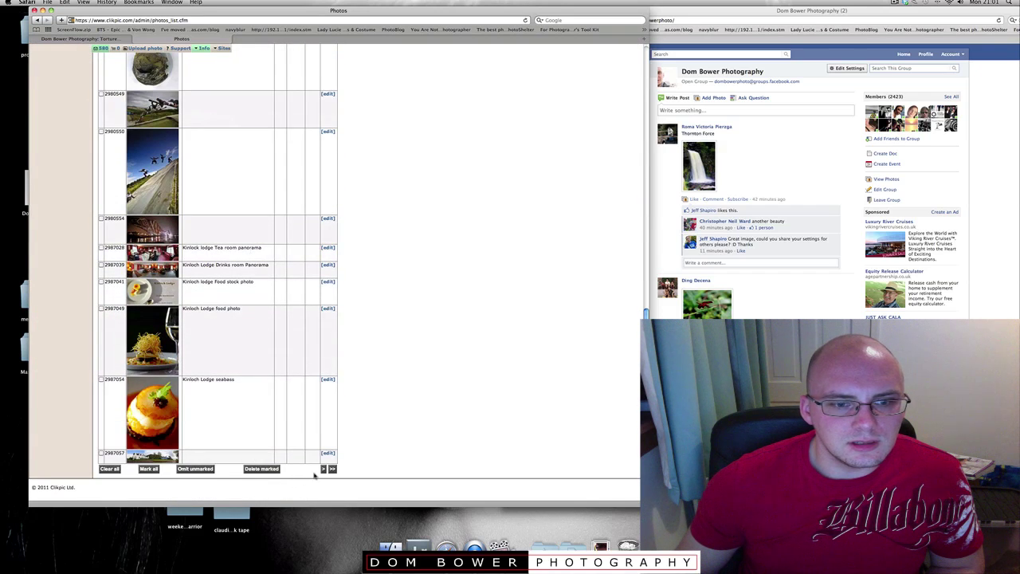
- Mark the Kinloch Lodge seabass, food, tea room shots and photos 2980554, 2980550, 2980549, then delete marked
left_click(101, 381)
left_click(101, 309)
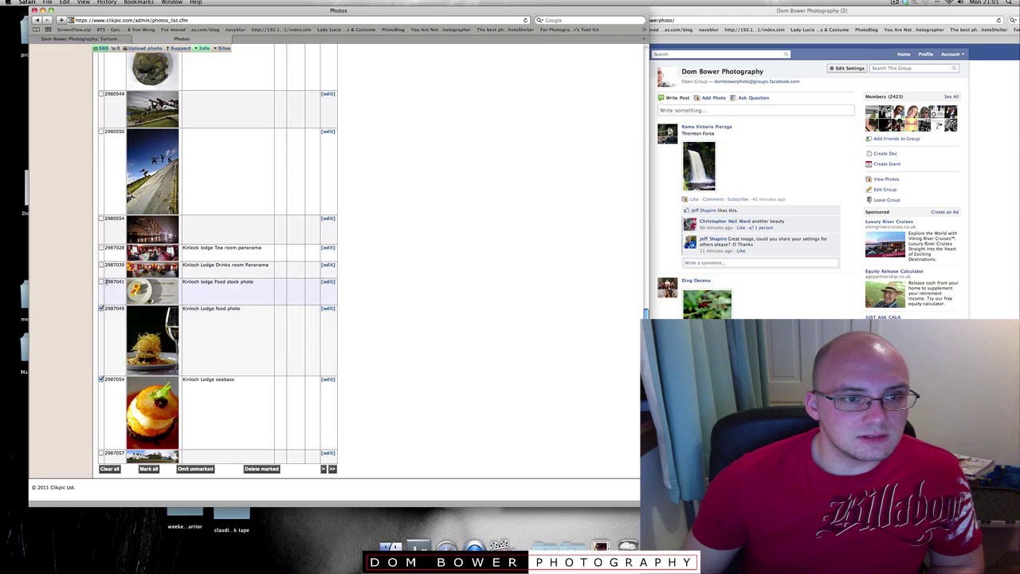
left_click(101, 282)
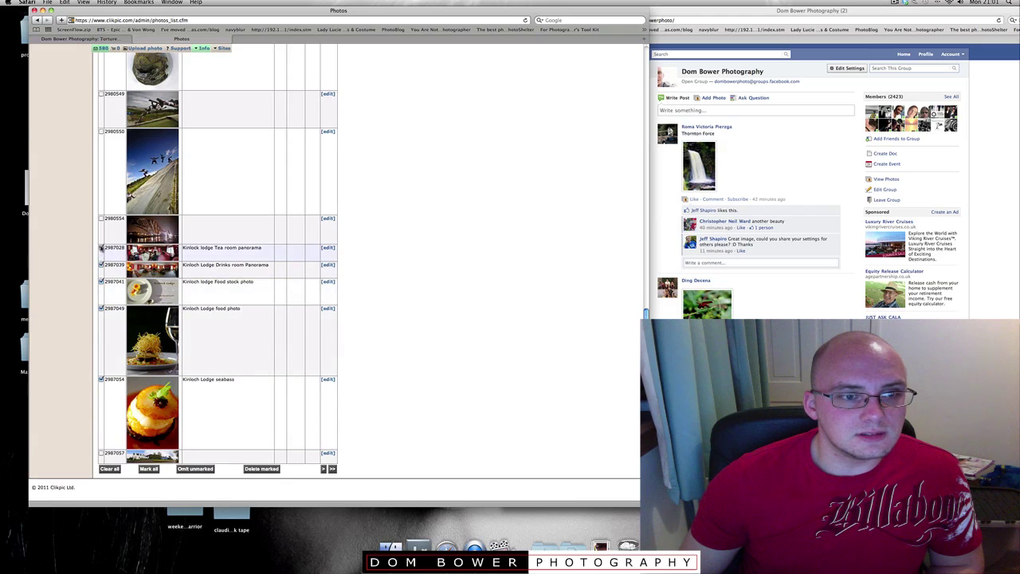
left_click(101, 247)
left_click(101, 218)
left_click(101, 132)
left_click(101, 95)
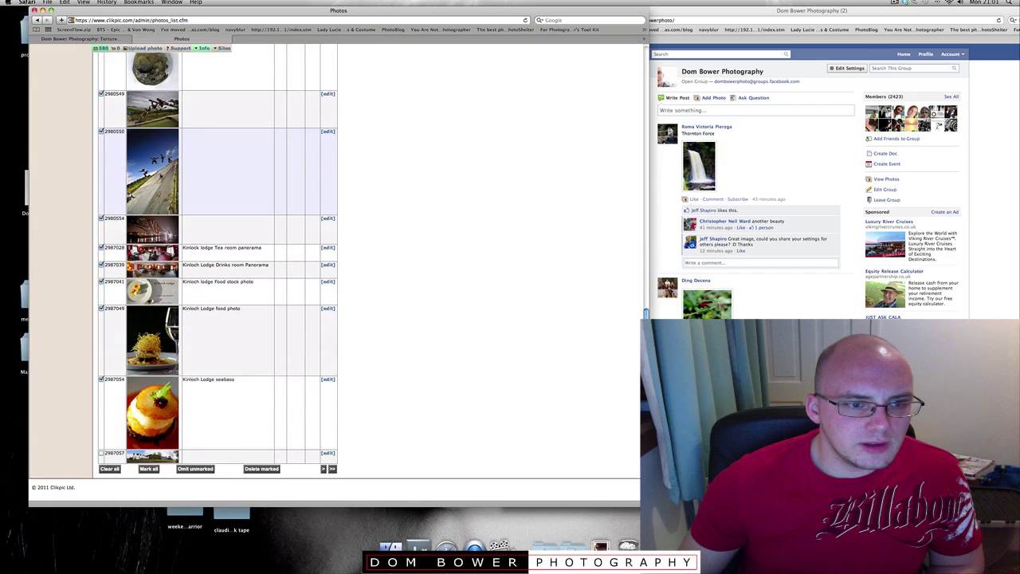
left_click(262, 469)
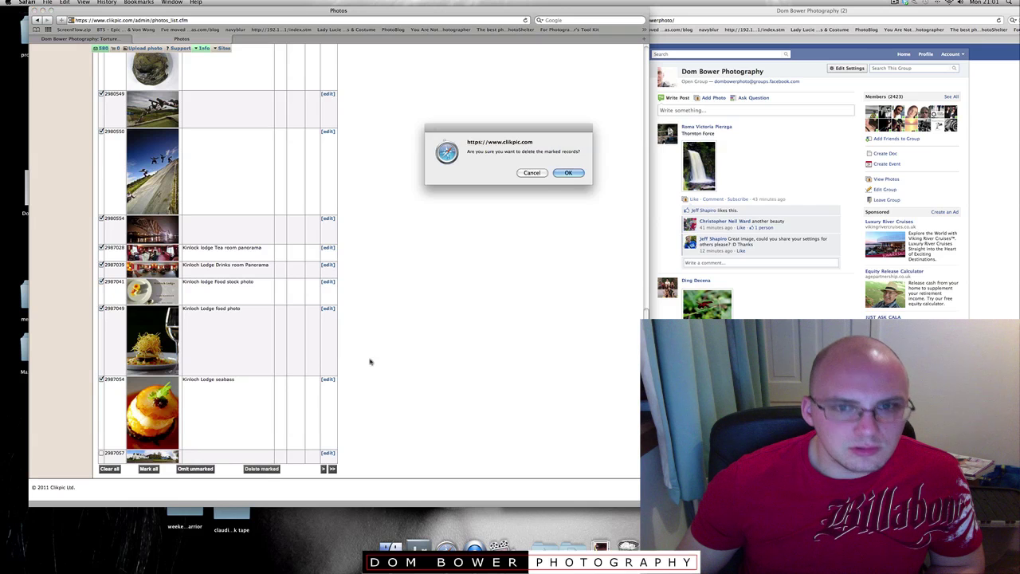
- Confirm the earlier deletion; mark 2987057, yellow eye, Car garage world, Disabled carpark, Frosty Morning, Lady in scarf, Crossed lines
left_click(568, 173)
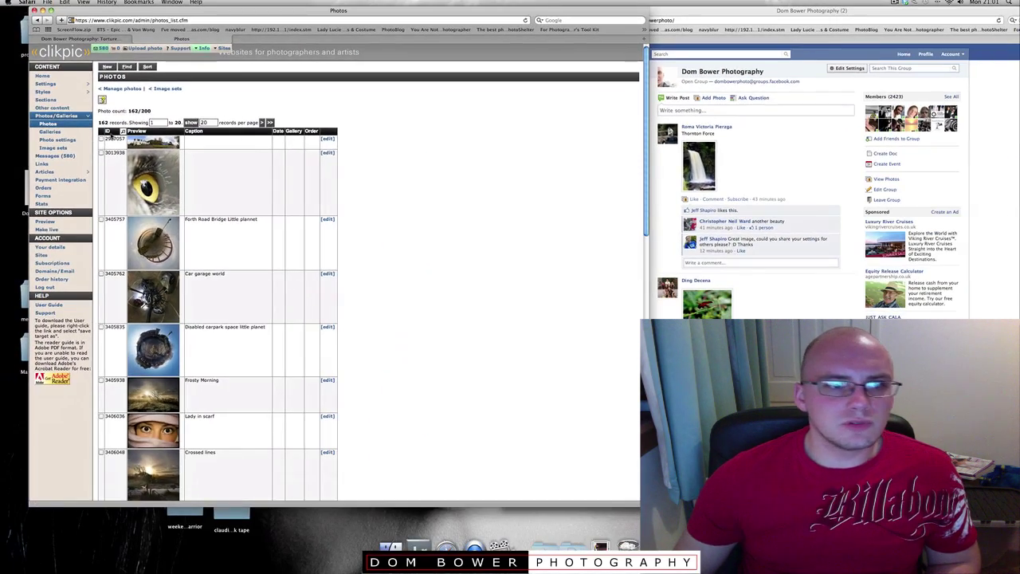
left_click(101, 140)
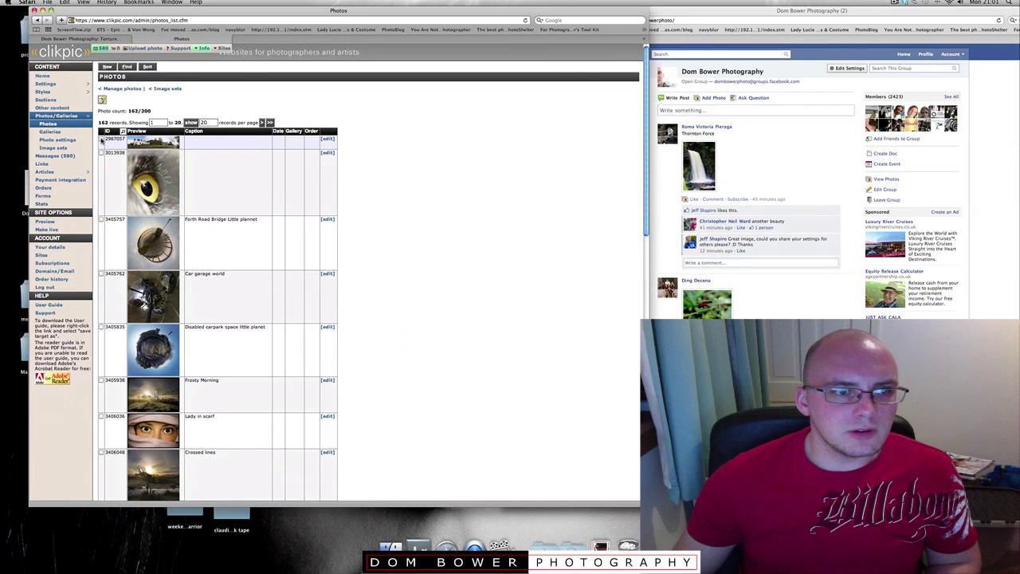
left_click(102, 152)
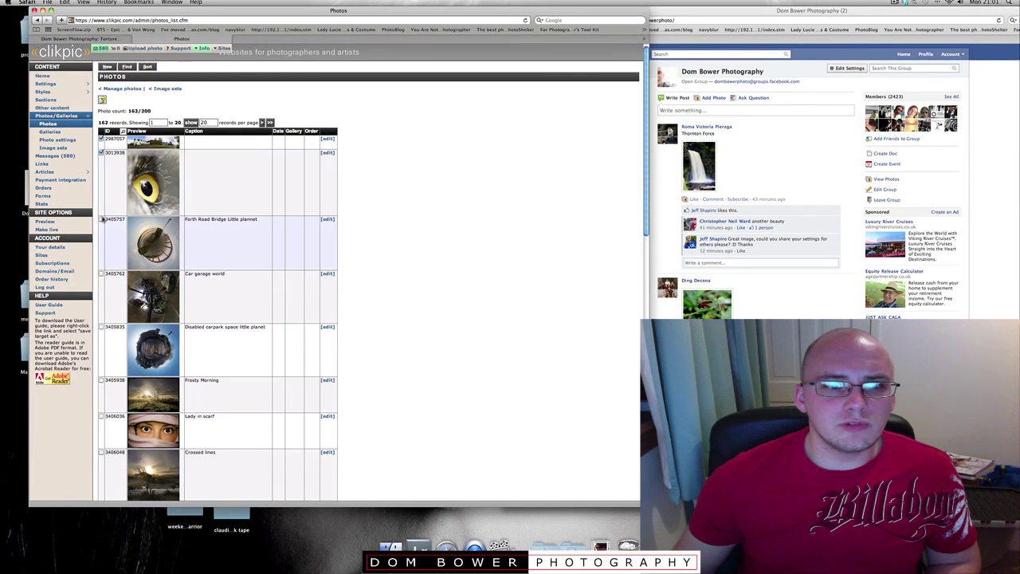
left_click(101, 274)
left_click(101, 327)
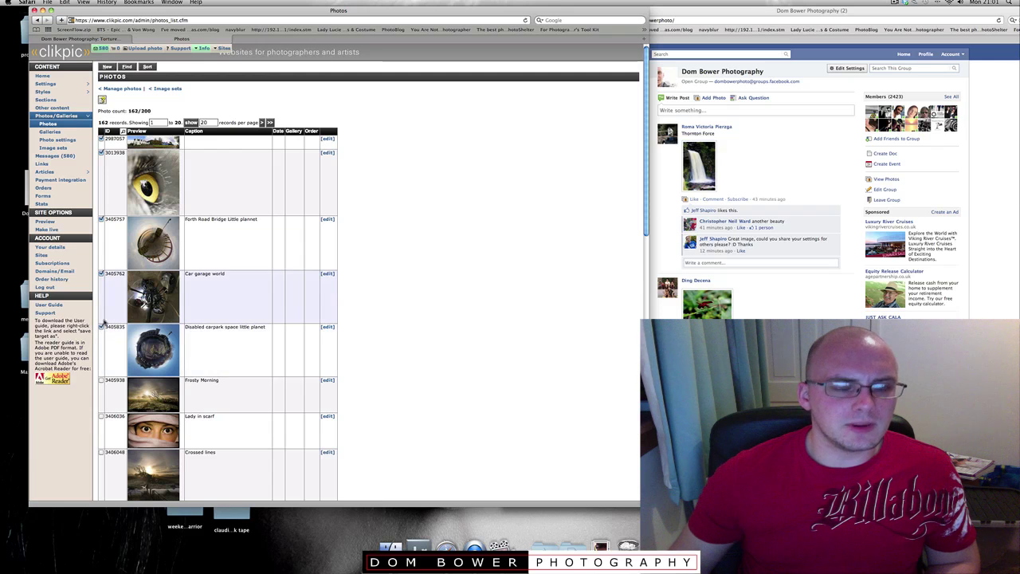
left_click(102, 380)
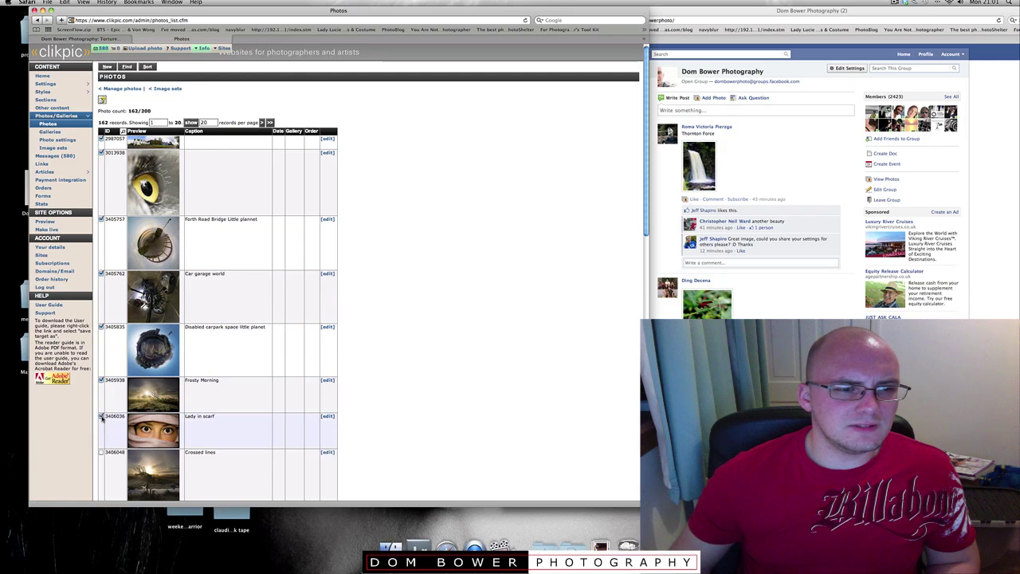
left_click(101, 416)
left_click(101, 452)
- Mark Feshi bridge pano, Aston Martin DB9, The Wee restaurant food, Thai Boxing Coach and Winner, then delete them
scroll(103, 359, "down", 5)
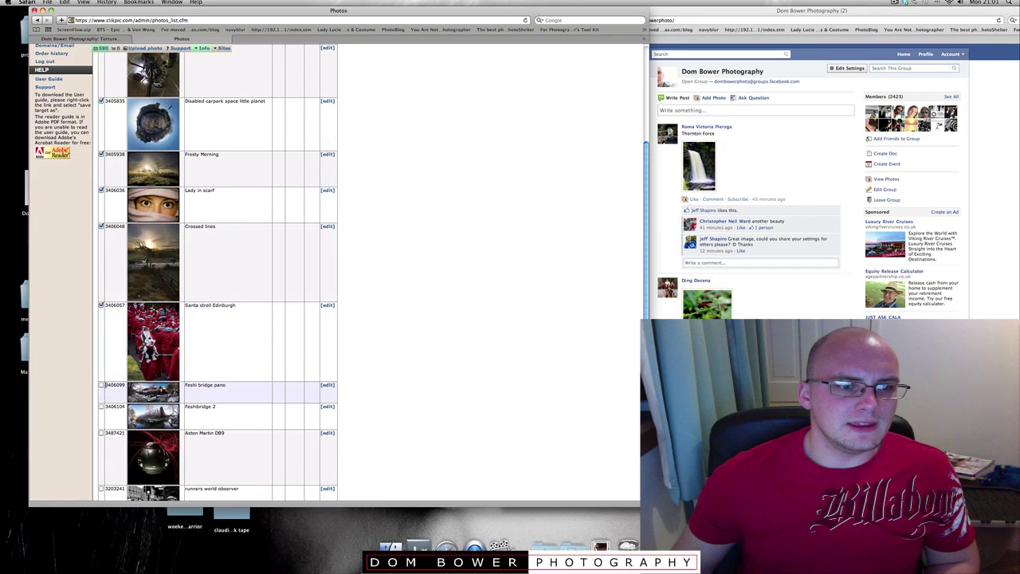
left_click(101, 385)
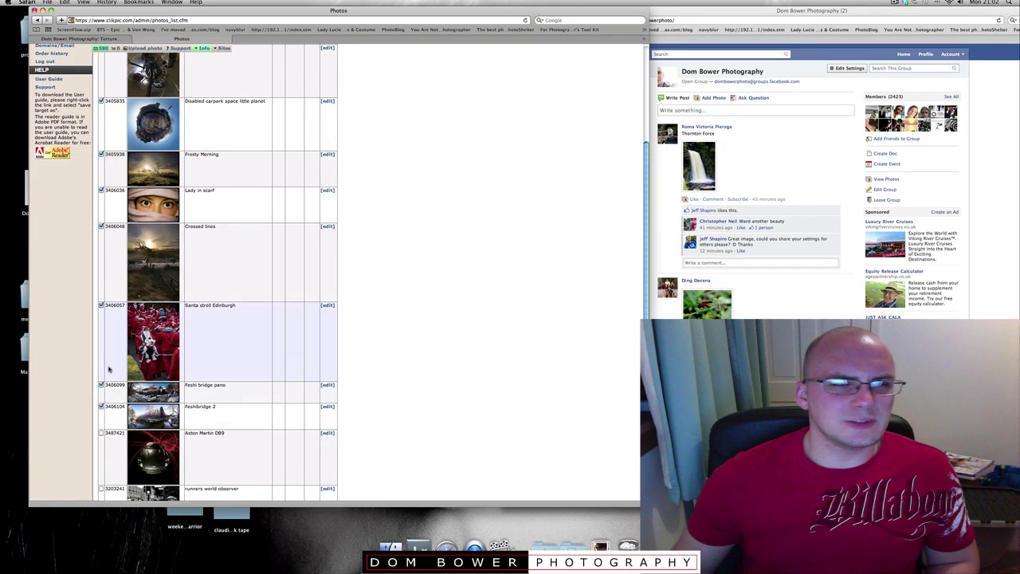
scroll(107, 364, "down", 1)
left_click(101, 388)
scroll(102, 389, "down", 1)
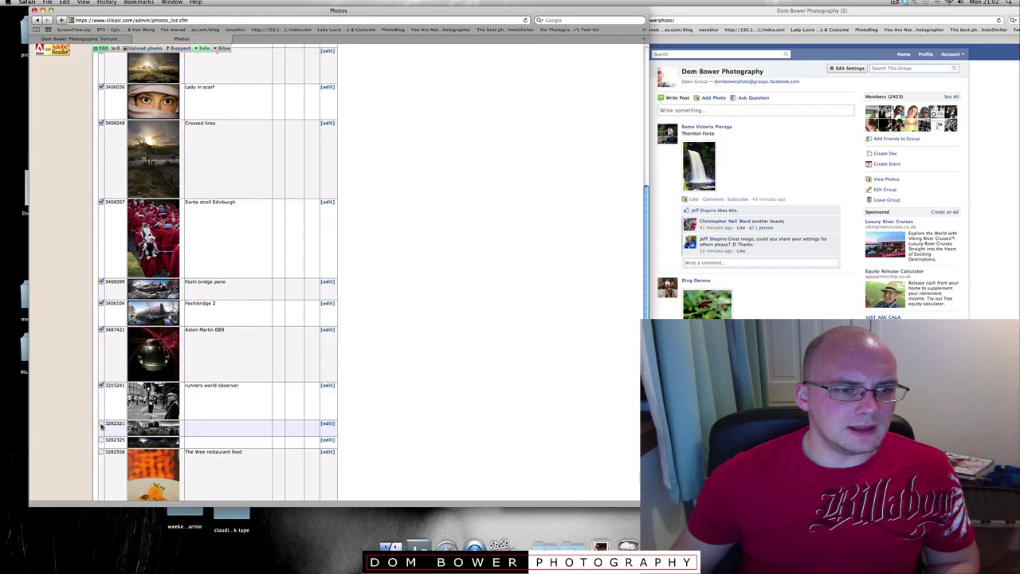
left_click(101, 439)
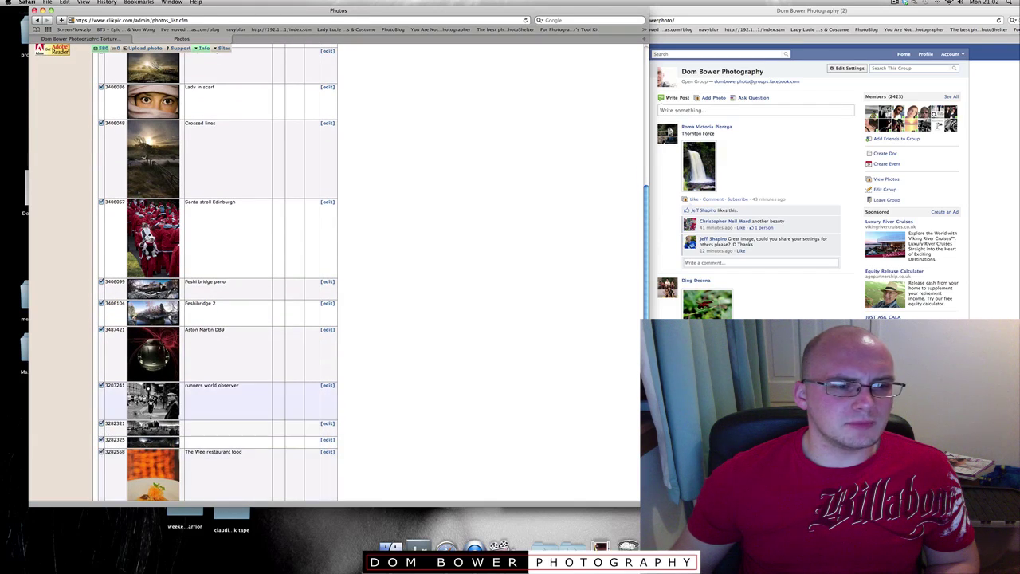
scroll(104, 452, "down", 5)
left_click(101, 426)
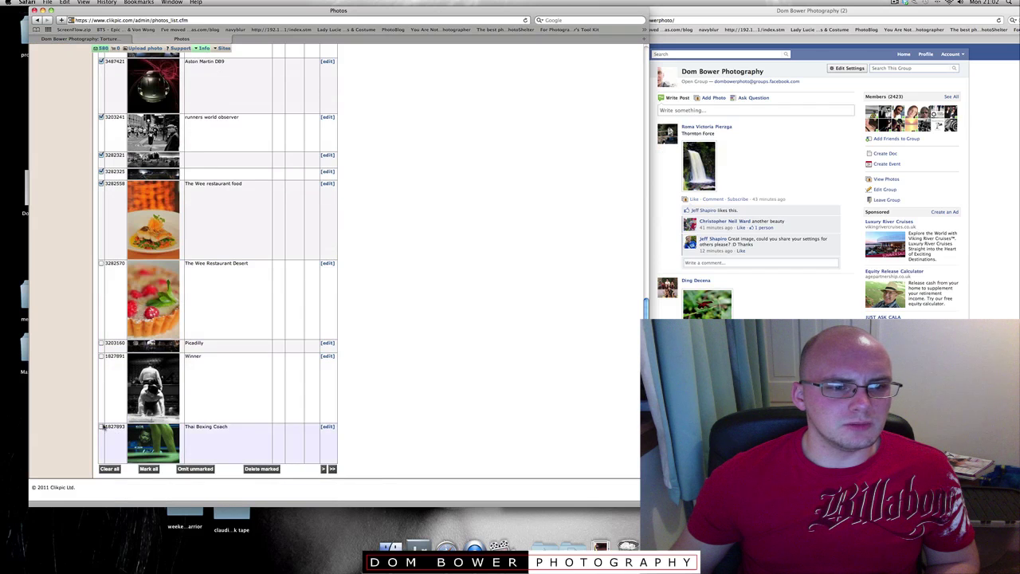
left_click(101, 356)
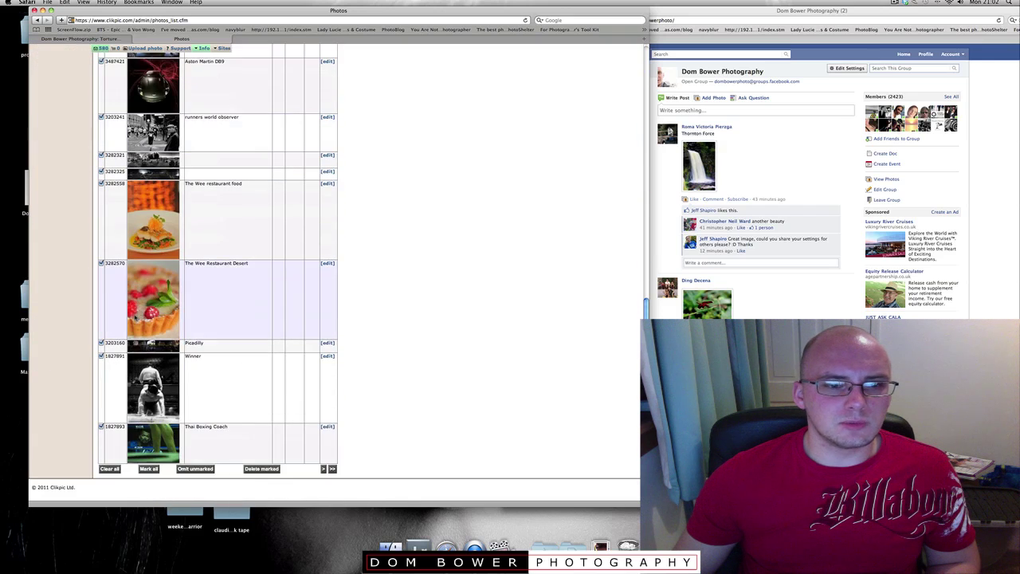
left_click(263, 469)
left_click(575, 172)
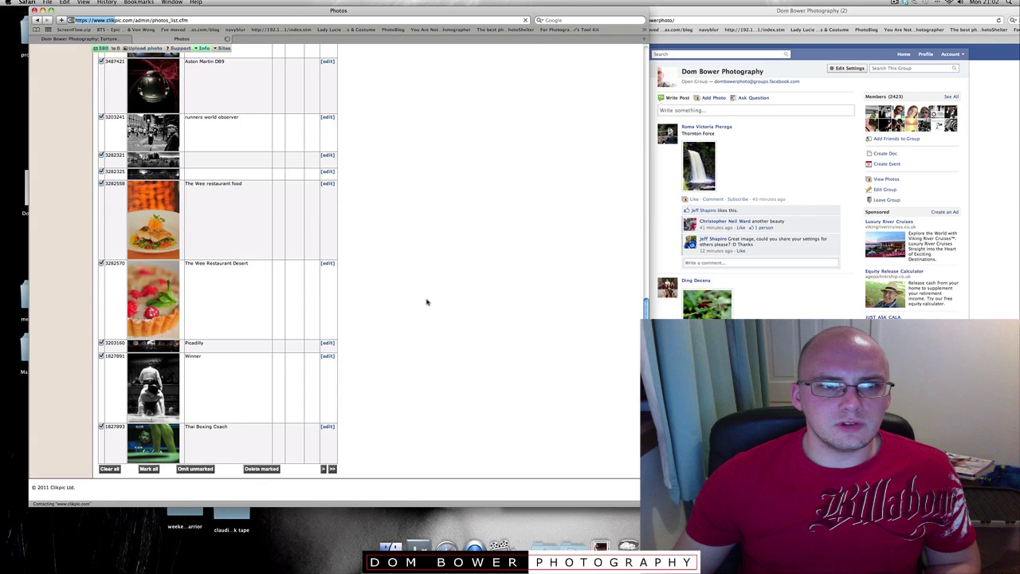